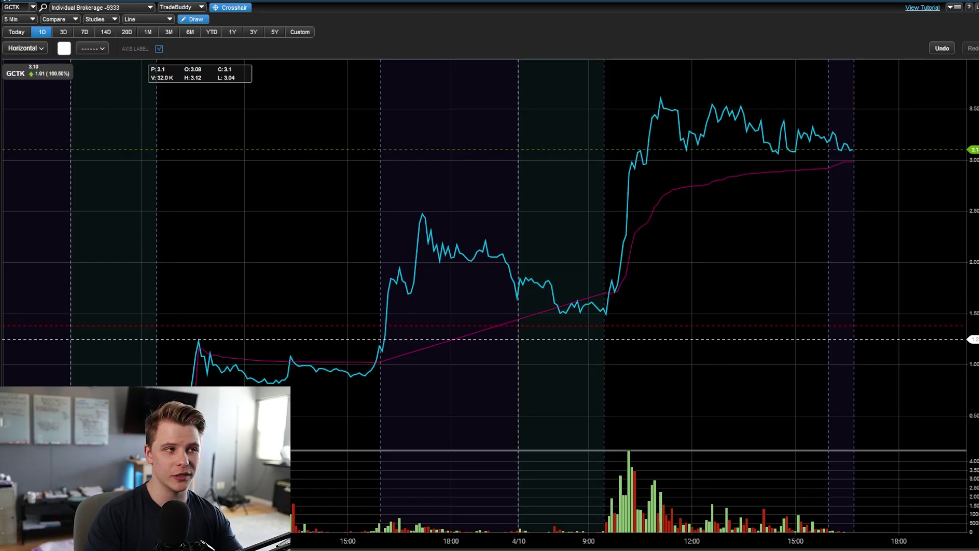
Pan the GCTK 5-minute chart back to earlier price history below the two dashed levels.
left_click_drag(347, 240, 711, 224)
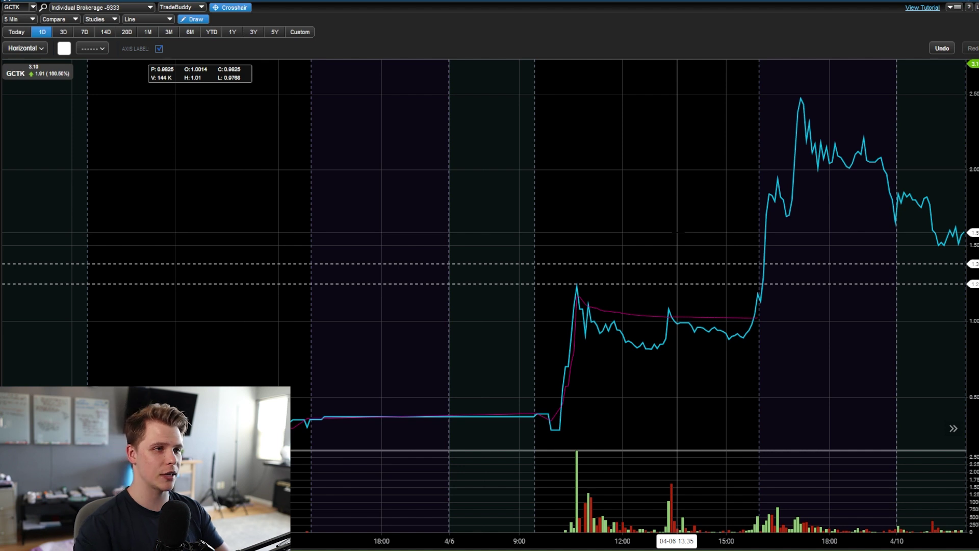
Zoom in on the 4/6 spike and display GCTK as candlesticks instead of a line.
scroll(673, 235, "up", 5)
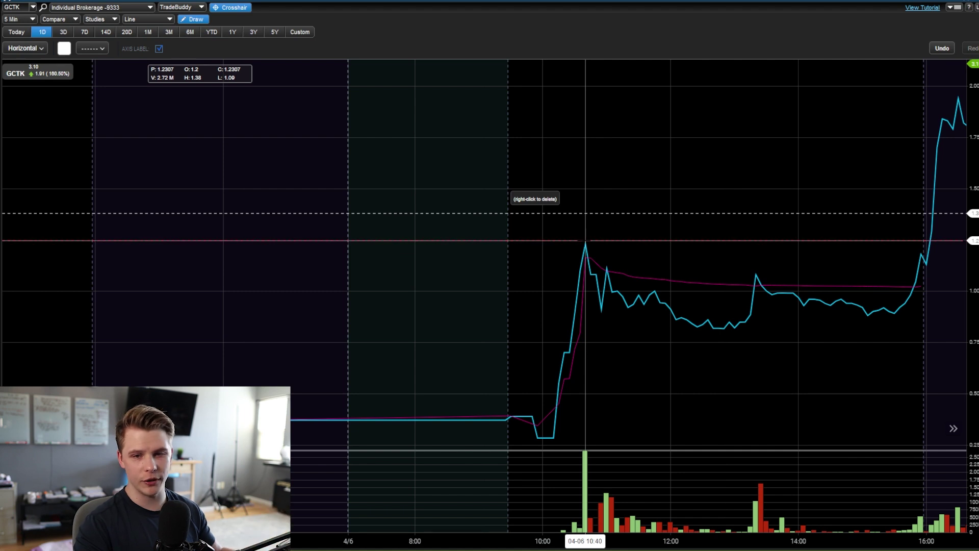
left_click(152, 19)
left_click(152, 26)
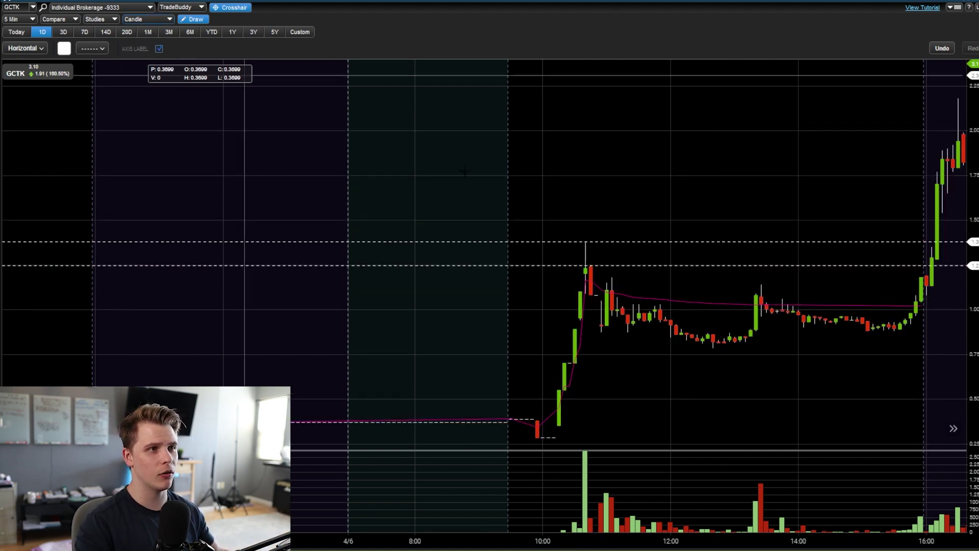
left_click_drag(586, 242, 585, 240)
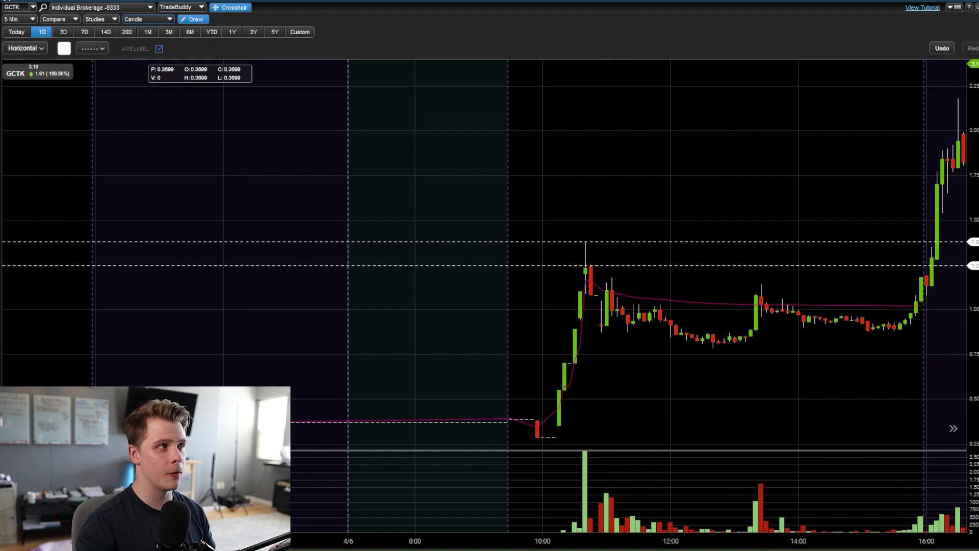
left_click(25, 49)
Try a freehand circle around the spike candle near 1.25, then delete the dashed circle.
left_click(27, 381)
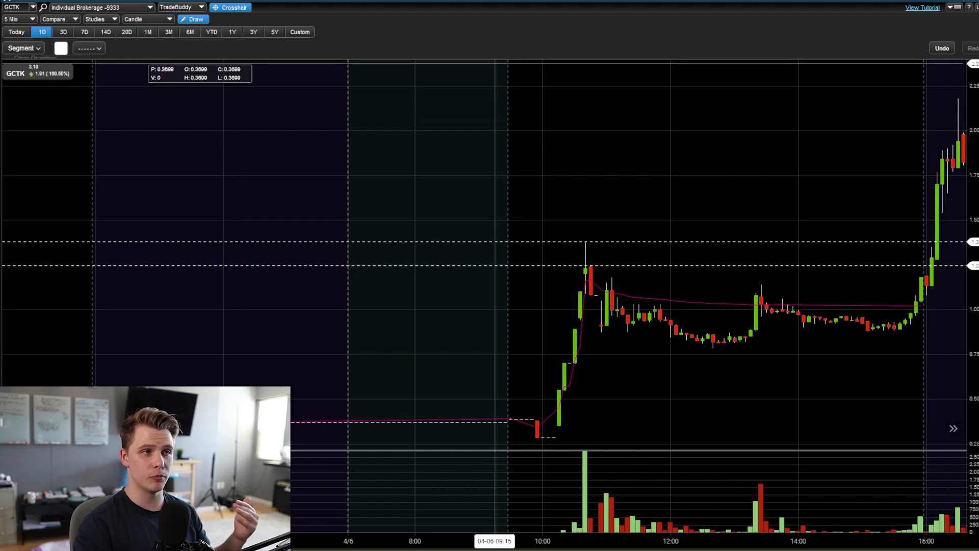
left_click(36, 49)
left_click(43, 183)
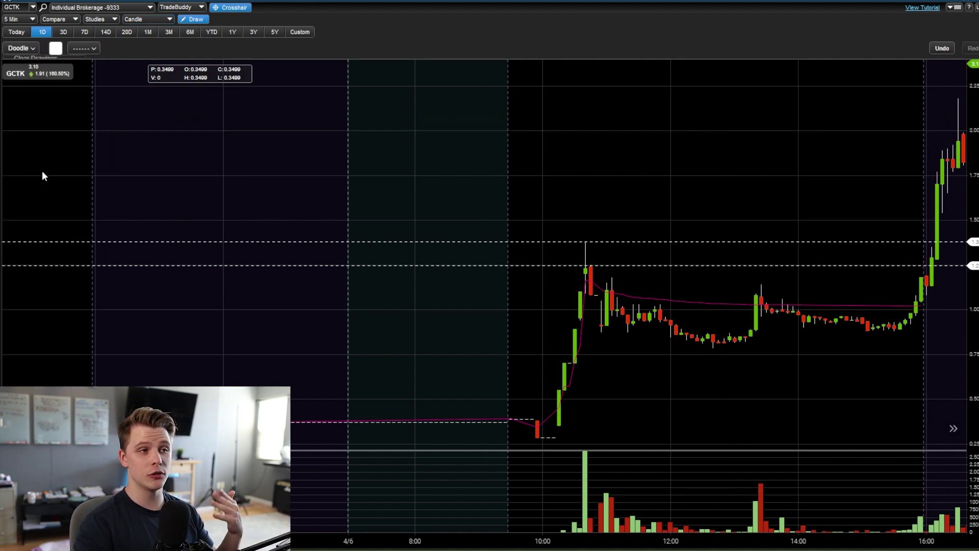
mouse_move(573, 238)
left_mouse_down()
mouse_move(565, 241)
mouse_move(585, 281)
mouse_move(602, 244)
mouse_move(582, 235)
left_mouse_up()
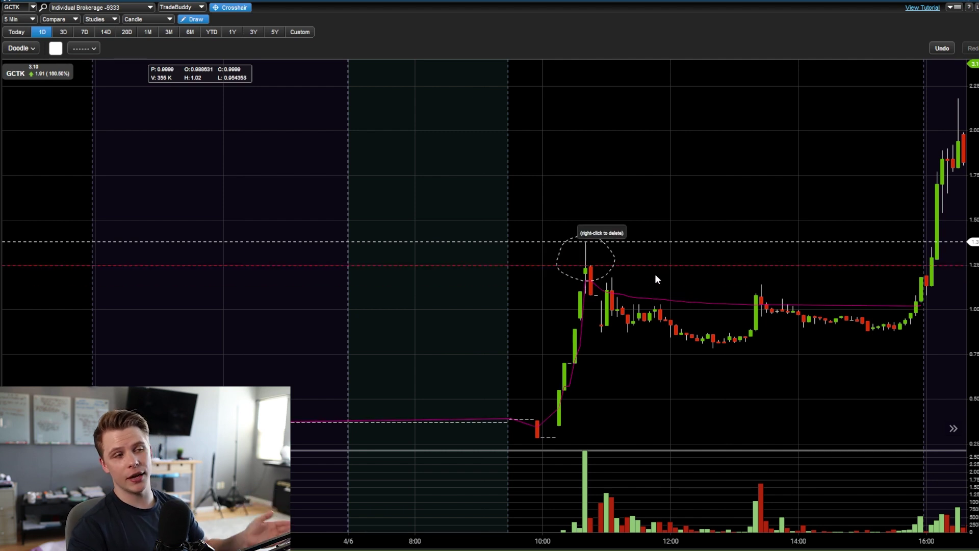
right_click(576, 274)
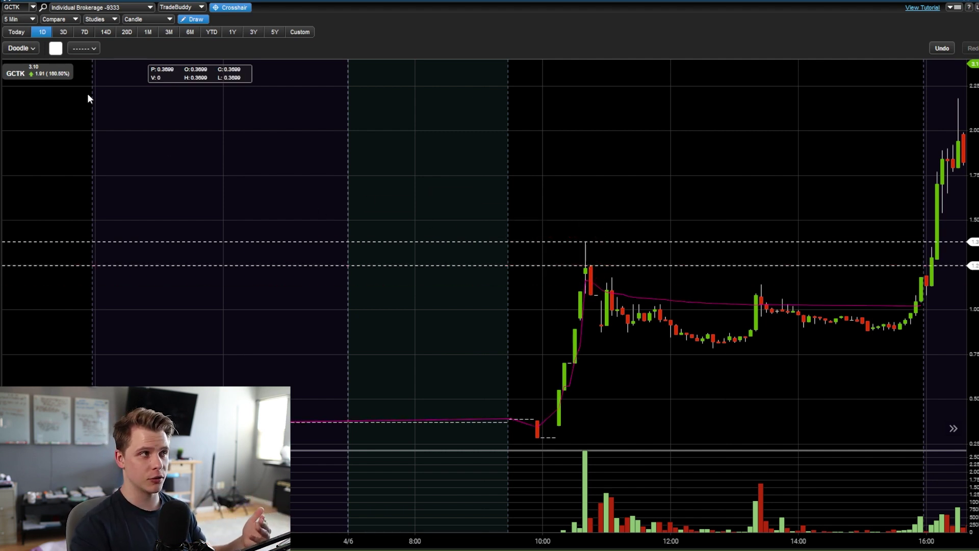
With a solid doodle line, circle the 4/6 spike, the pullback candles and the 13:30 candles.
left_click(20, 48)
left_click(34, 170)
left_click(84, 48)
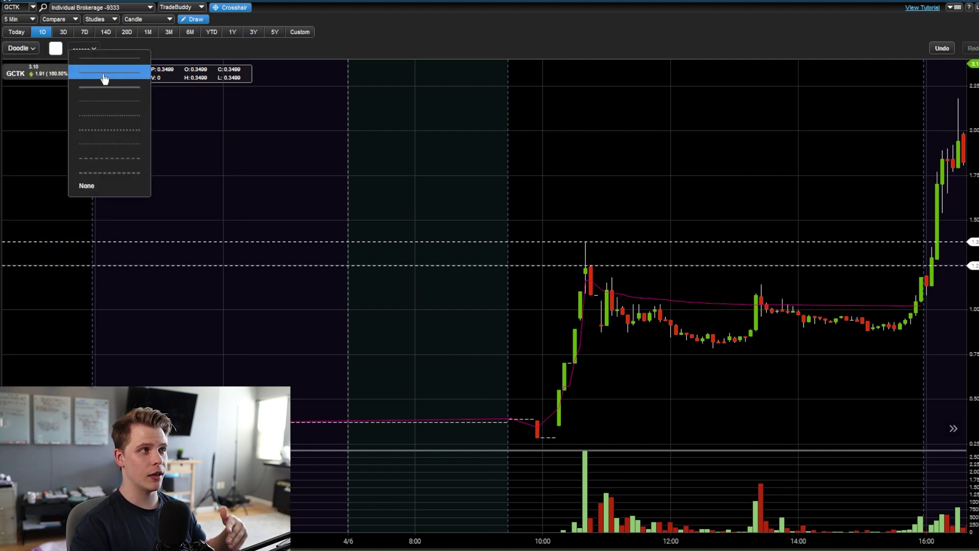
left_click(99, 72)
mouse_move(587, 228)
left_mouse_down()
mouse_move(587, 280)
mouse_move(598, 230)
left_mouse_up()
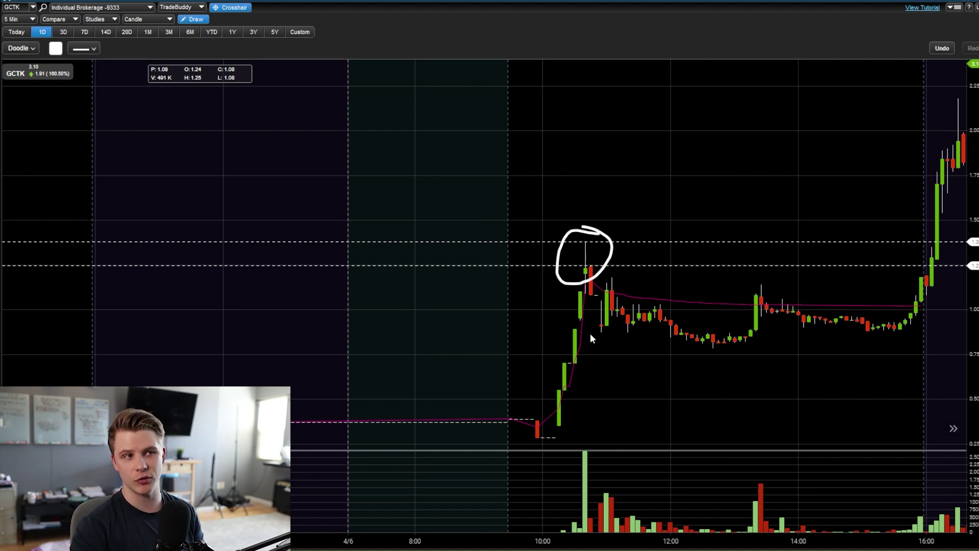
mouse_move(623, 286)
left_mouse_down()
mouse_move(599, 297)
mouse_move(637, 299)
mouse_move(614, 282)
left_mouse_up()
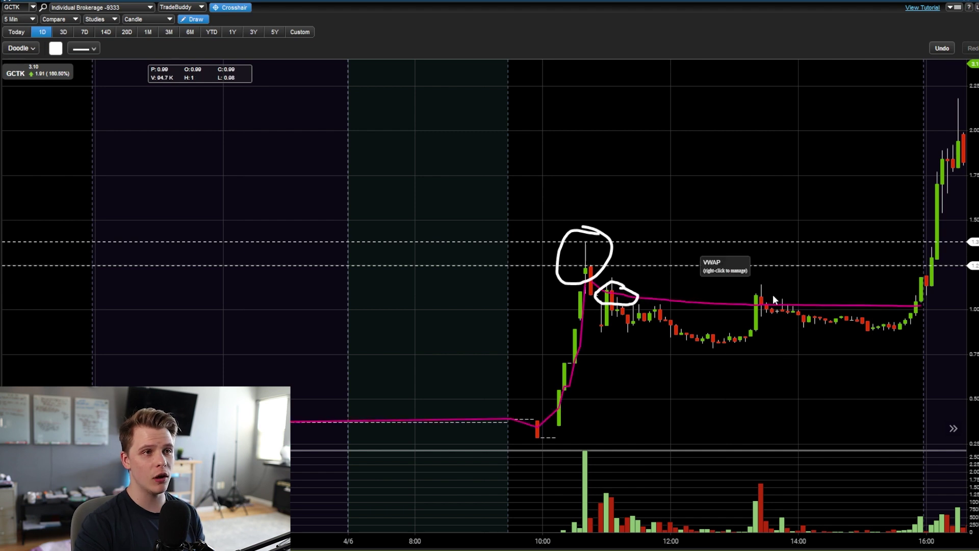
mouse_move(775, 287)
left_mouse_down()
mouse_move(748, 288)
mouse_move(762, 317)
mouse_move(776, 288)
left_mouse_up()
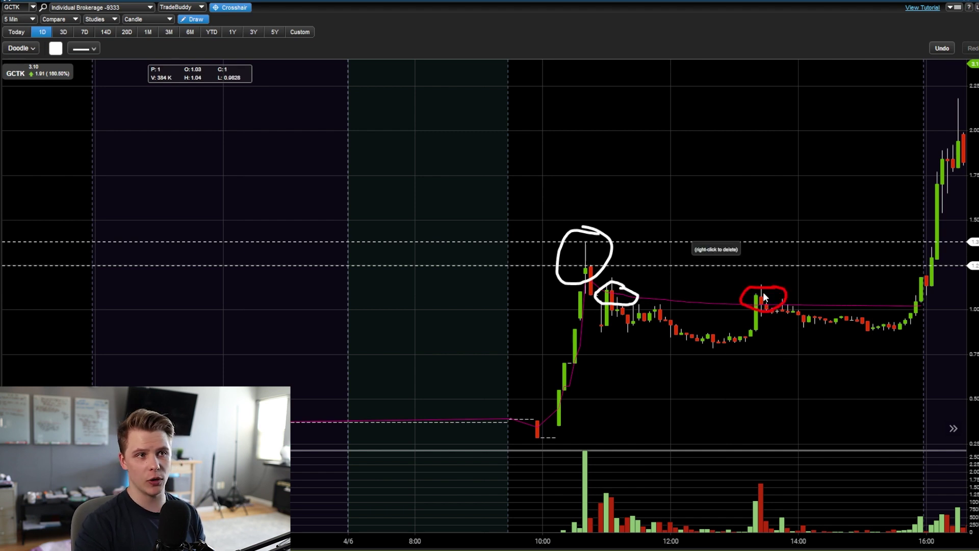
Delete those three circles, then circle the 11:00–13:30 consolidation and sketch an arrow up the afternoon rally.
right_click(611, 248)
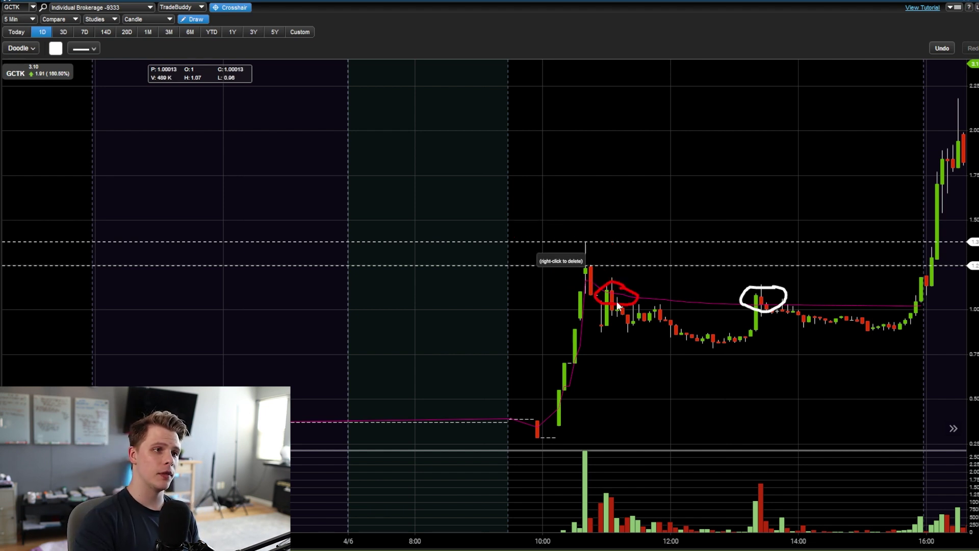
right_click(615, 293)
right_click(773, 305)
right_click(775, 309)
left_click(743, 297)
mouse_move(785, 282)
left_mouse_down()
mouse_move(552, 284)
mouse_move(769, 301)
mouse_move(767, 260)
left_mouse_up()
mouse_move(901, 331)
left_mouse_down()
mouse_move(943, 137)
mouse_move(933, 145)
mouse_move(958, 169)
left_mouse_up()
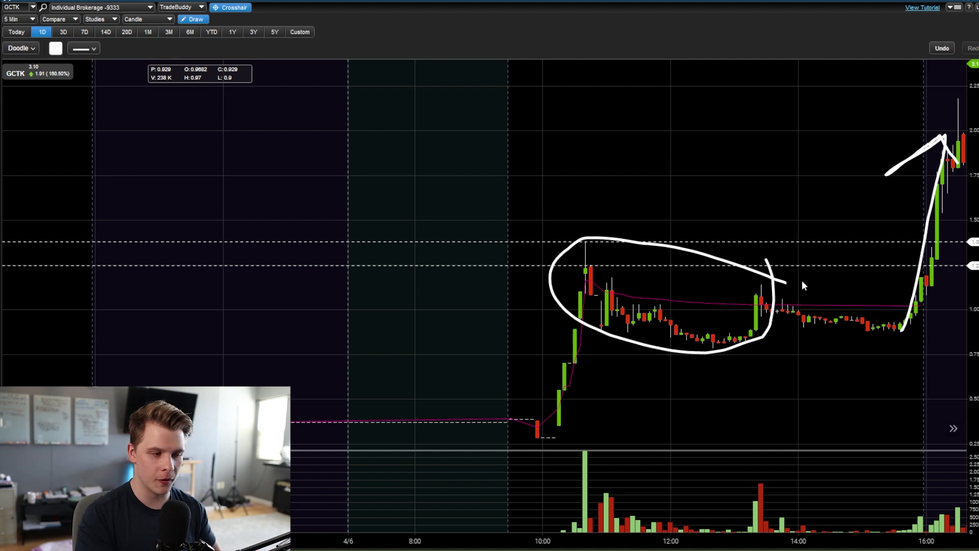
Clear all doodles and circle the 4/6 morning spike area.
key("Escape")
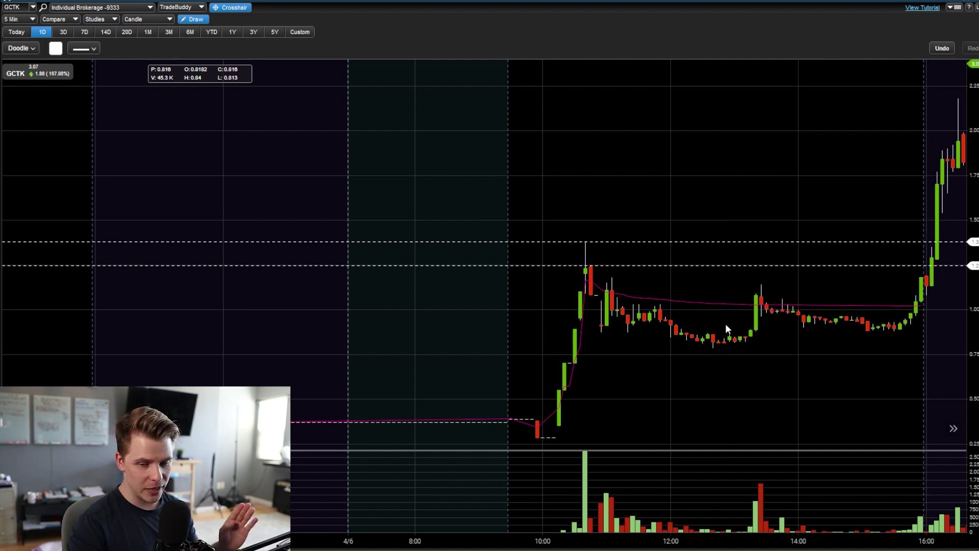
left_click(203, 20)
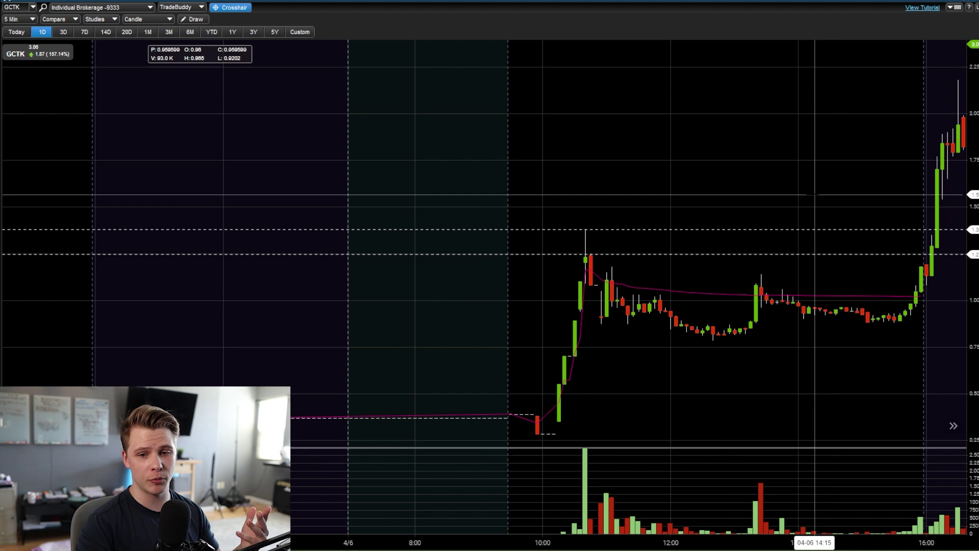
left_click(186, 18)
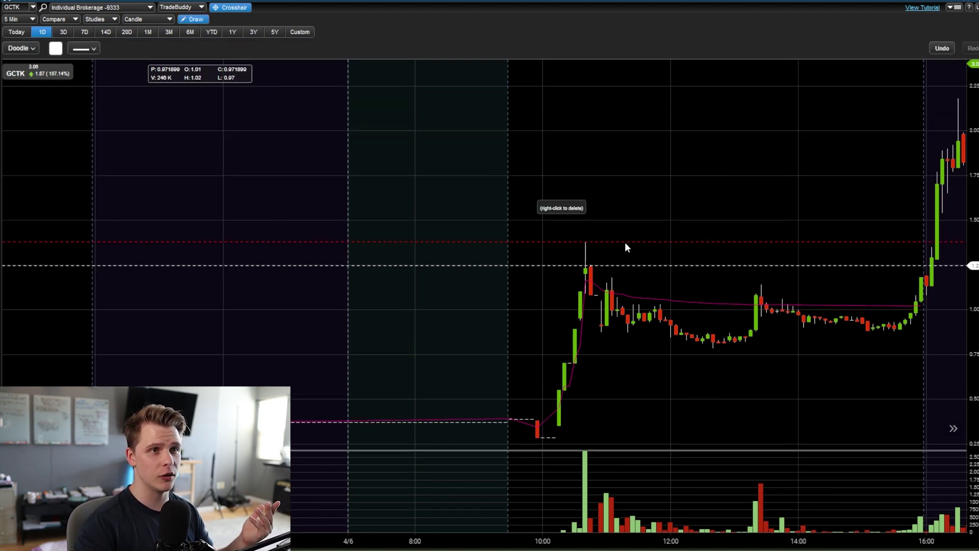
left_click_drag(627, 222, 617, 292)
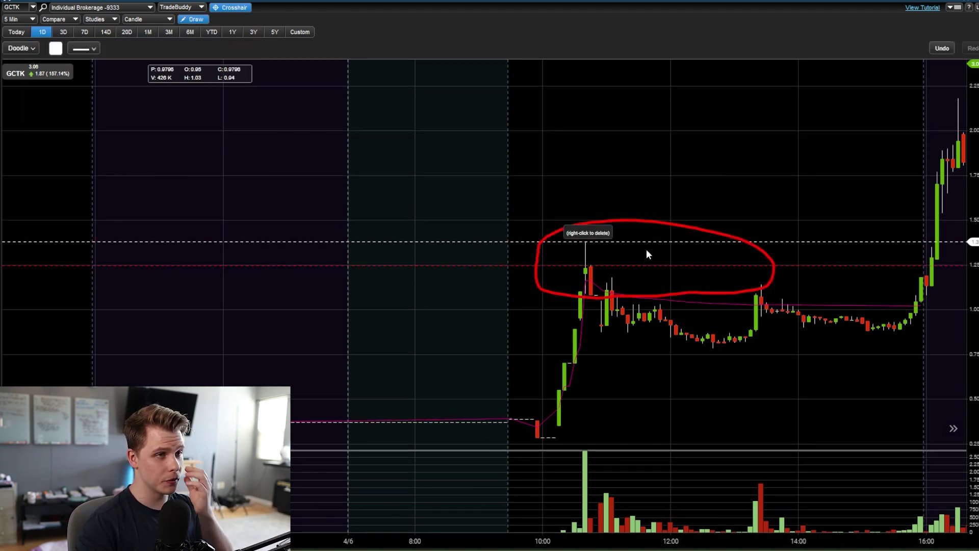
left_click(193, 21)
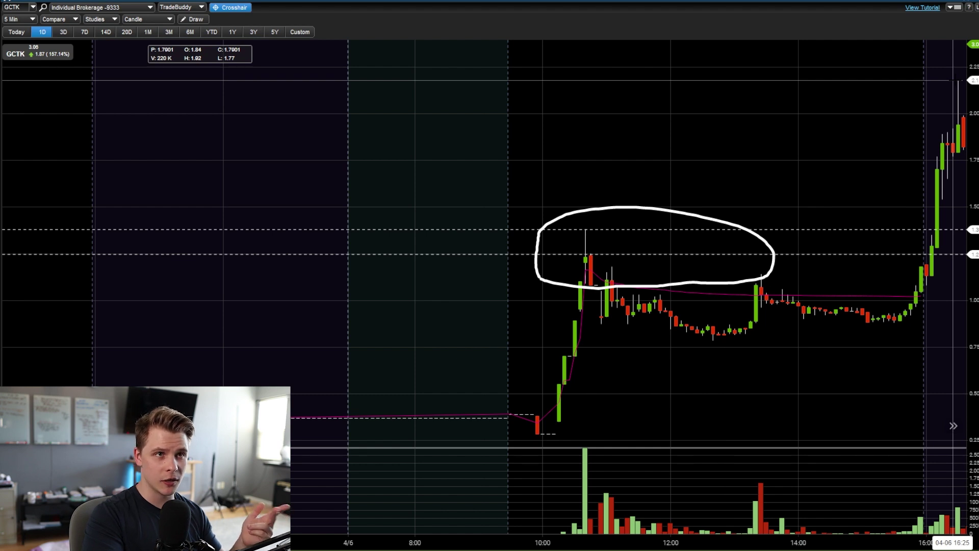
Shift the chart to 4/10, circle the morning retest, then delete both circles.
left_click_drag(954, 90, 556, 118)
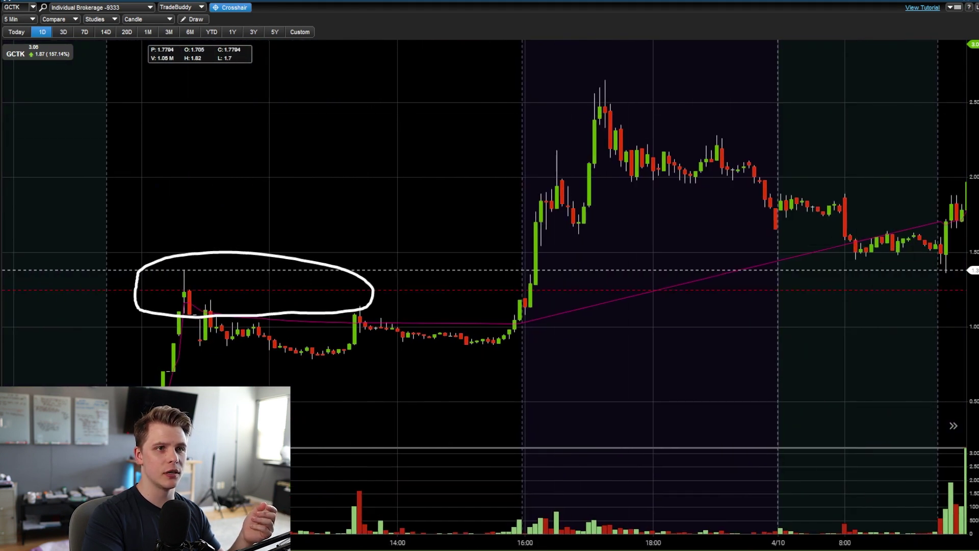
left_click(196, 19)
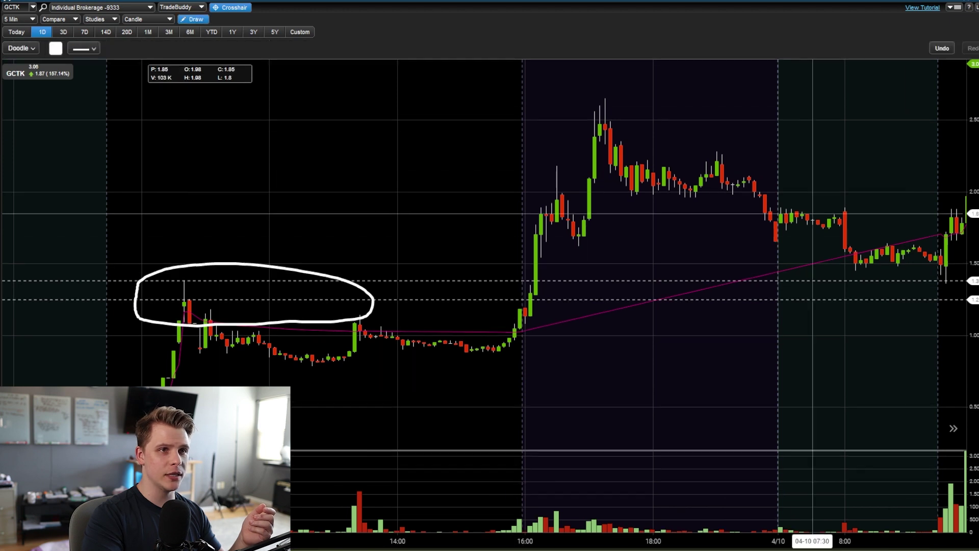
mouse_move(953, 266)
left_mouse_down()
mouse_move(890, 292)
mouse_move(958, 268)
left_mouse_up()
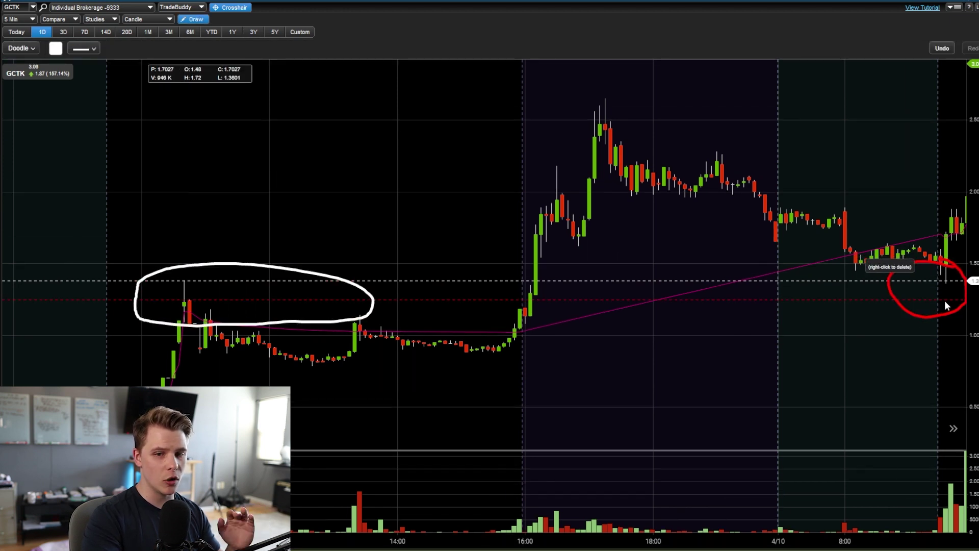
right_click(209, 264)
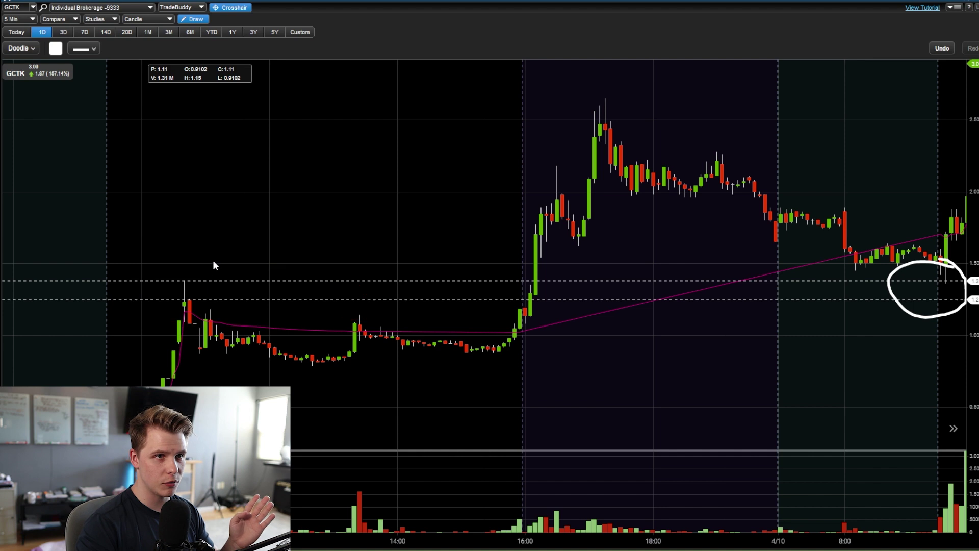
right_click(924, 312)
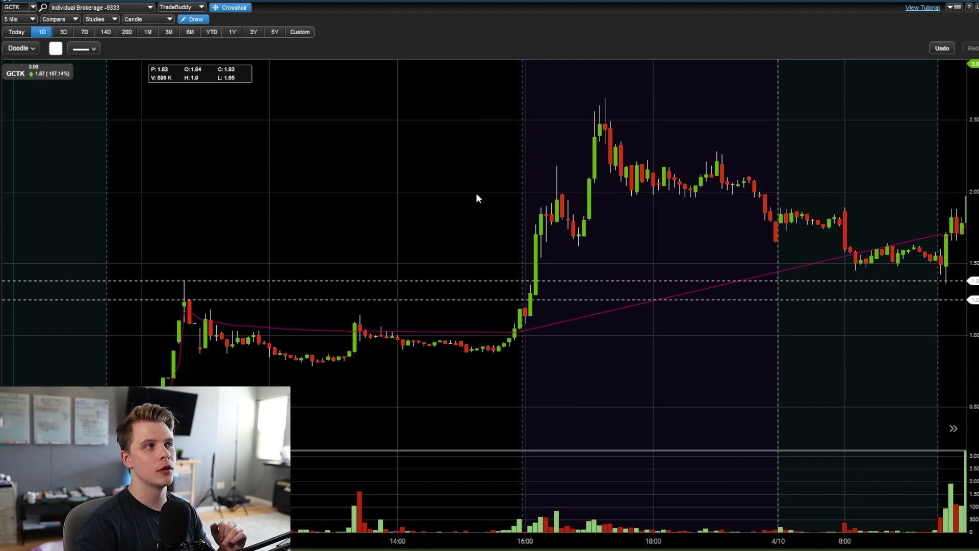
Exit drawing mode, zoom out and pan back to 4/6 and earlier in a line view.
left_click(194, 19)
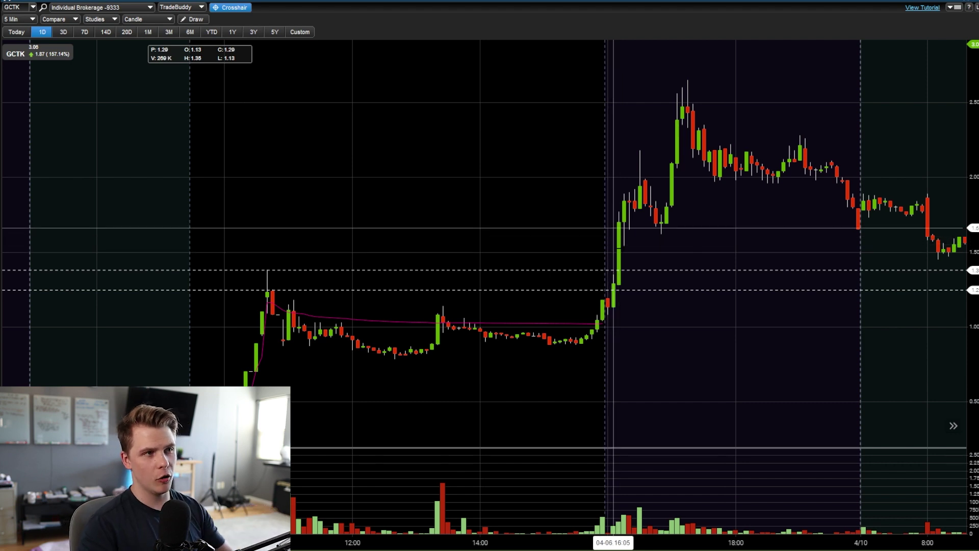
scroll(618, 250, "down", 2)
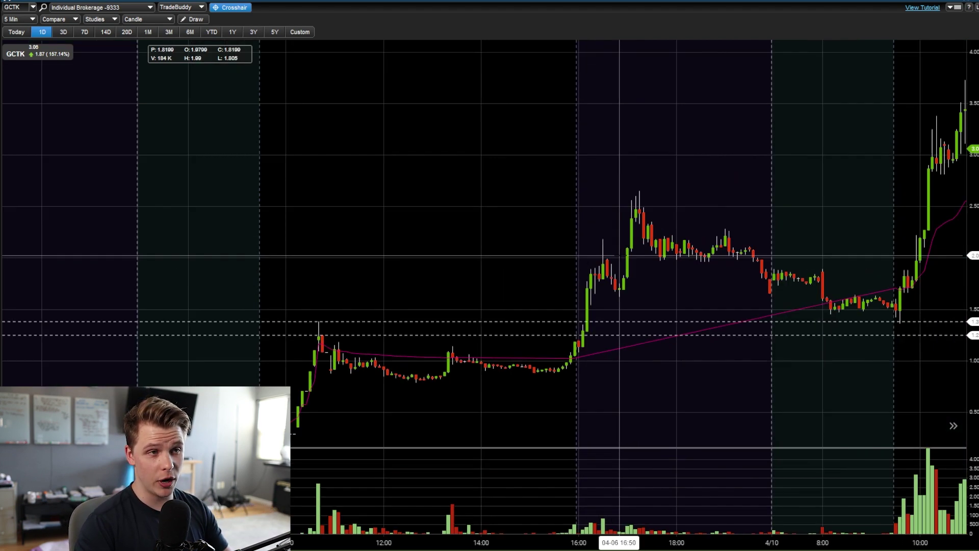
left_click_drag(619, 255, 808, 201)
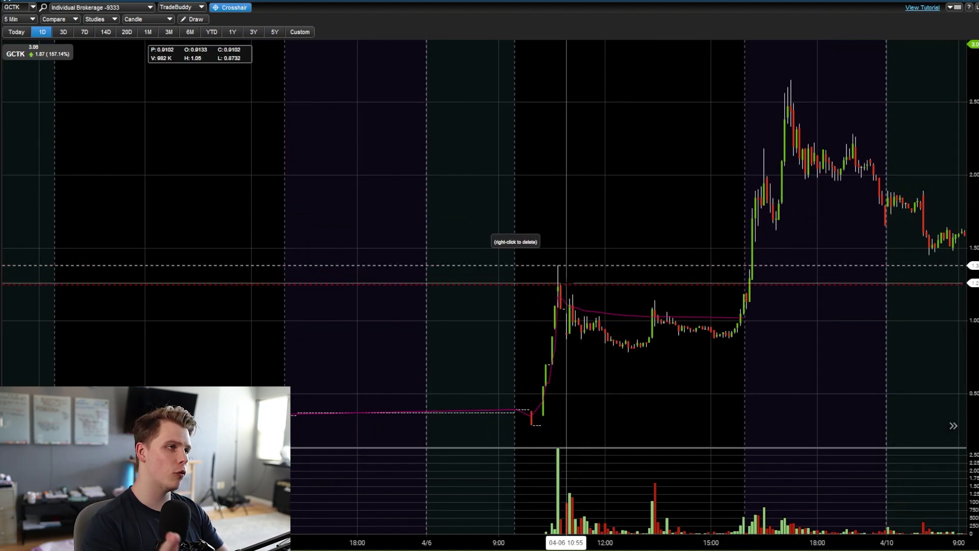
left_click(147, 19)
left_click(148, 65)
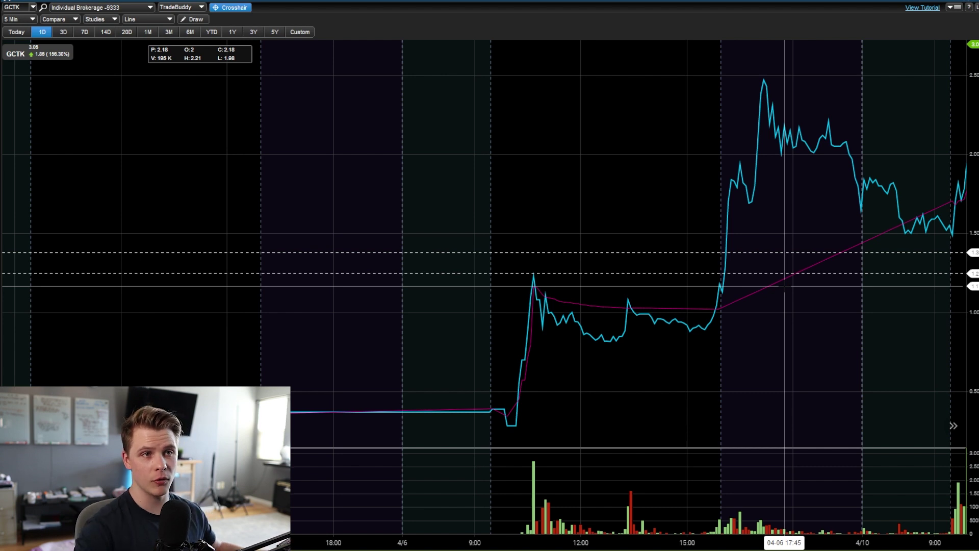
Switch GCTK back to candlesticks and bring up the drawing tools.
left_click(148, 21)
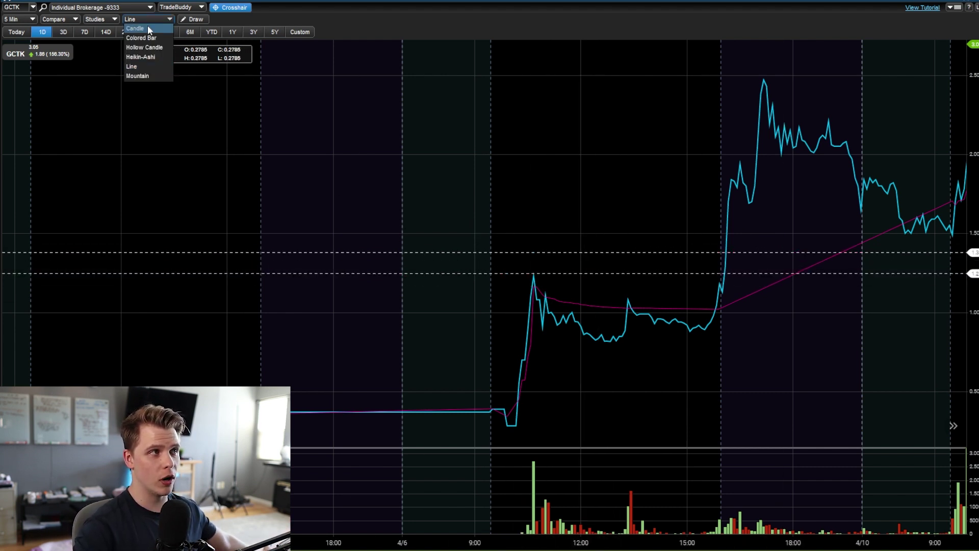
left_click(148, 28)
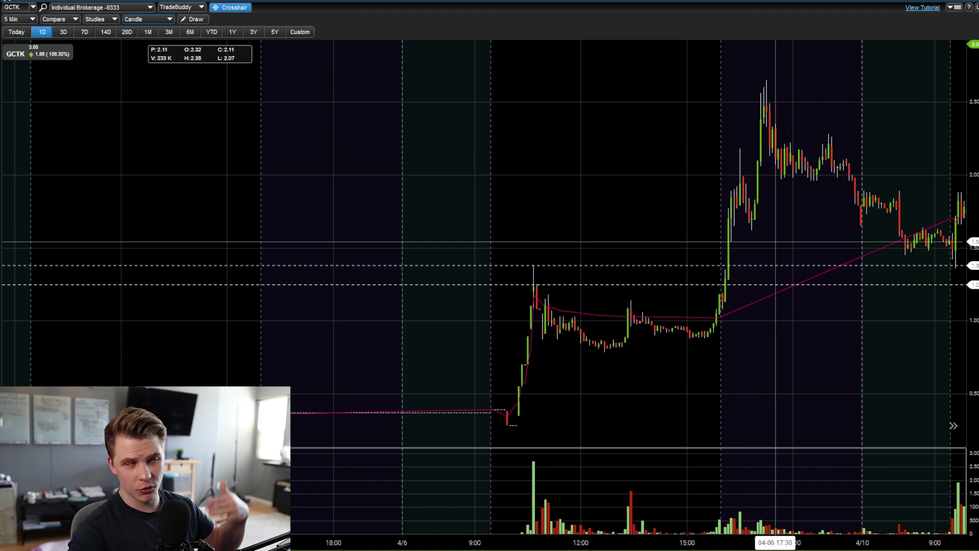
left_click(203, 21)
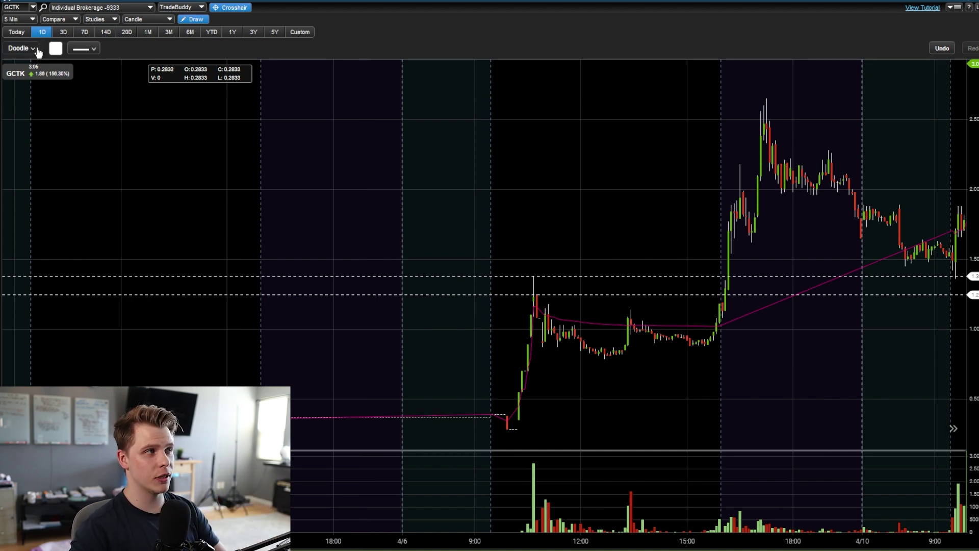
Doodle a freehand arrow pointing at the first-day high.
left_click(38, 51)
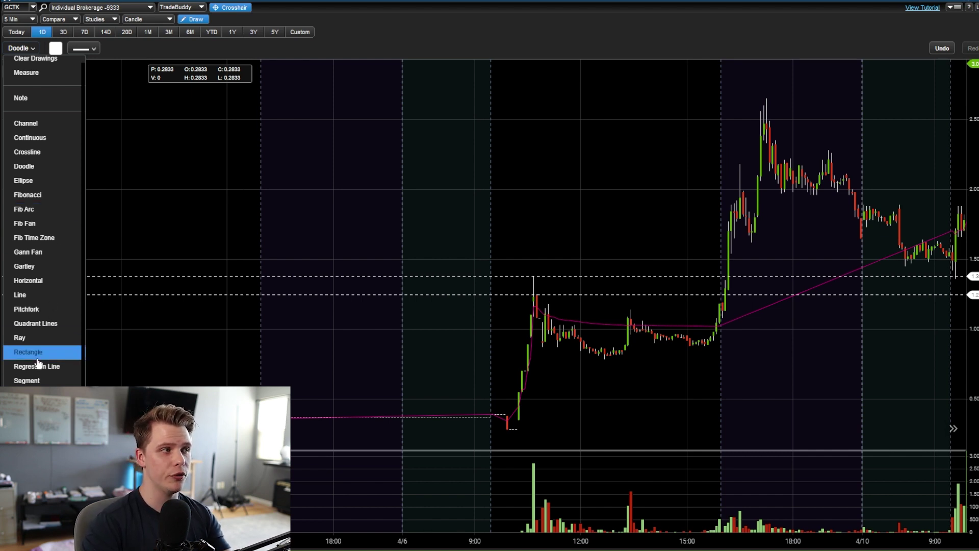
left_click(43, 166)
mouse_move(520, 220)
left_mouse_down()
mouse_move(539, 263)
mouse_move(546, 240)
mouse_move(502, 259)
left_mouse_up()
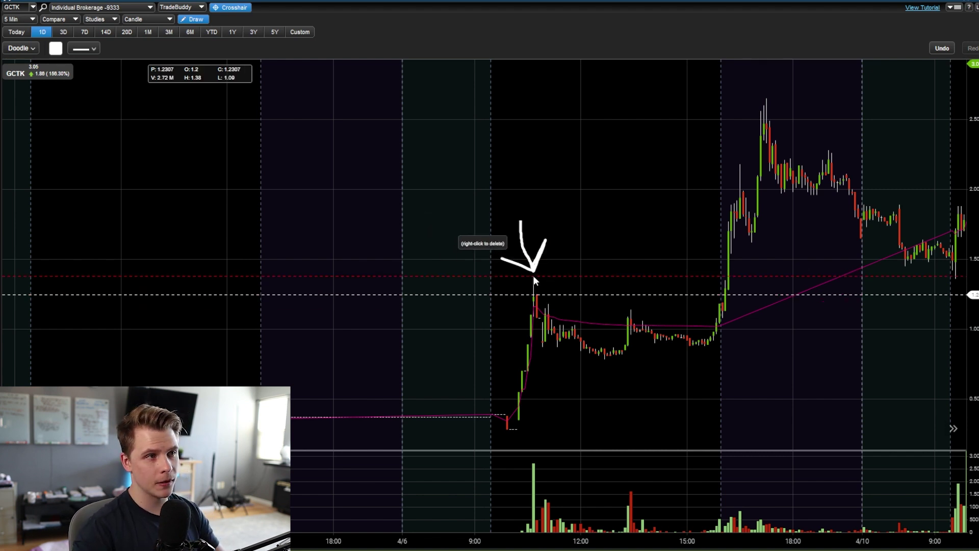
Draw a support rectangle between the dashed levels from the 4/6 breakout to the 4/10 retest.
left_click(156, 20)
left_click(145, 66)
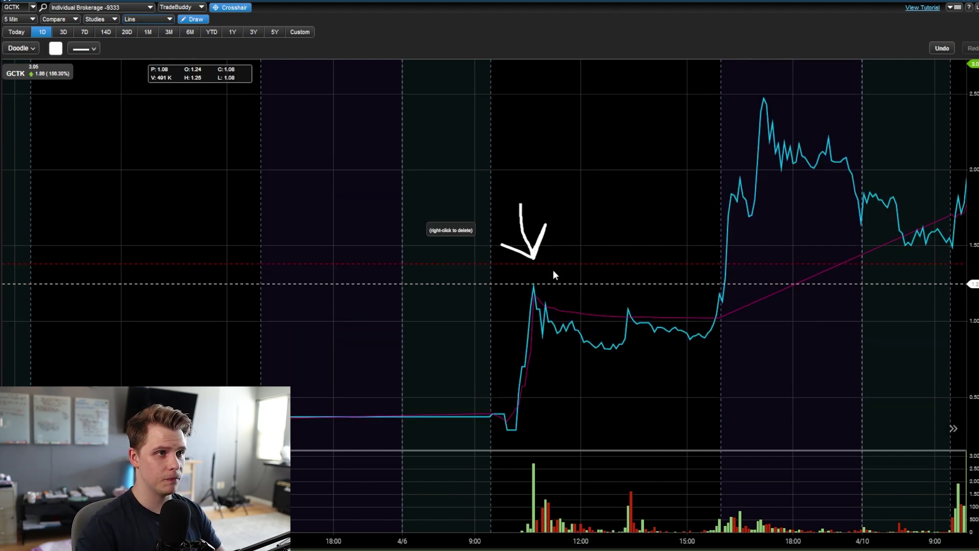
left_click(152, 20)
left_click(140, 29)
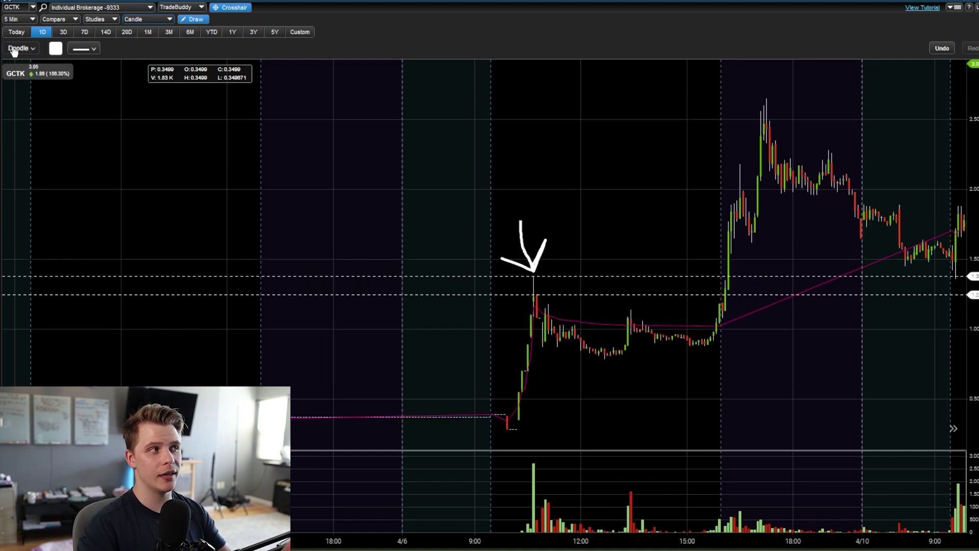
left_click(20, 48)
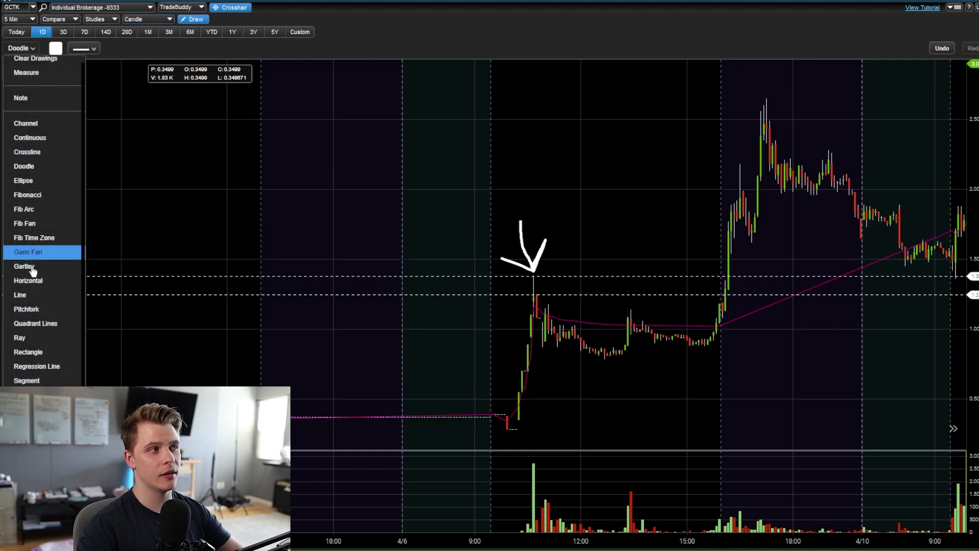
left_click(51, 352)
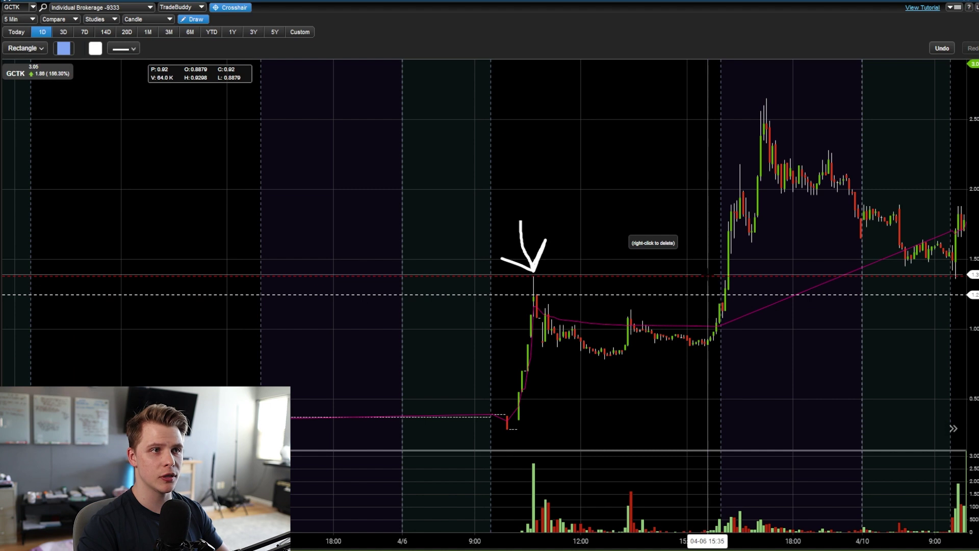
left_click_drag(704, 276, 961, 295)
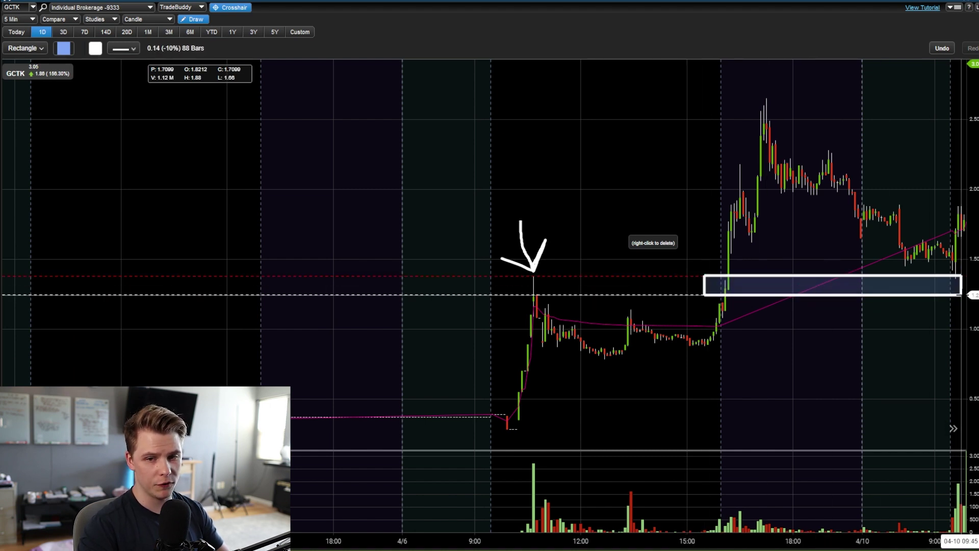
left_click_drag(875, 357, 812, 351)
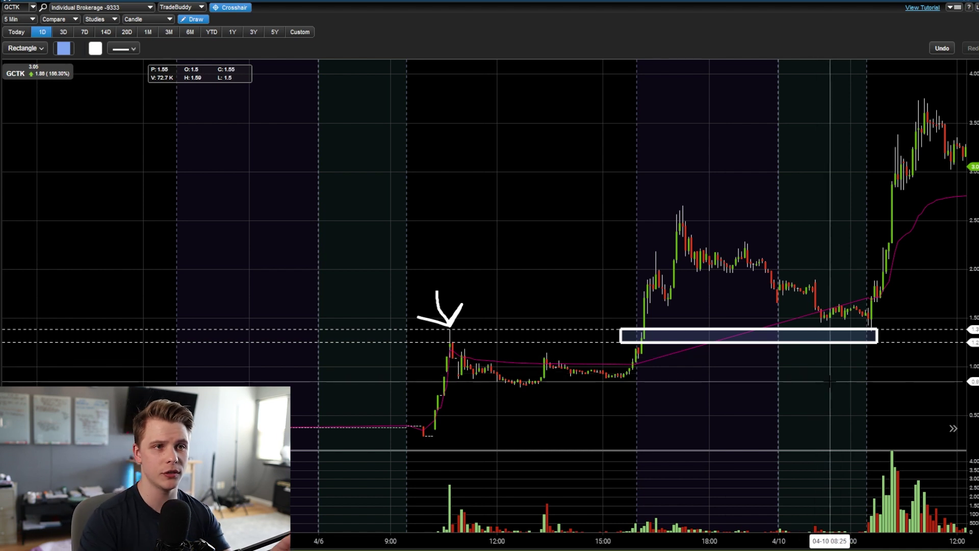
scroll(810, 418, "up", 3)
scroll(754, 345, "right", 3)
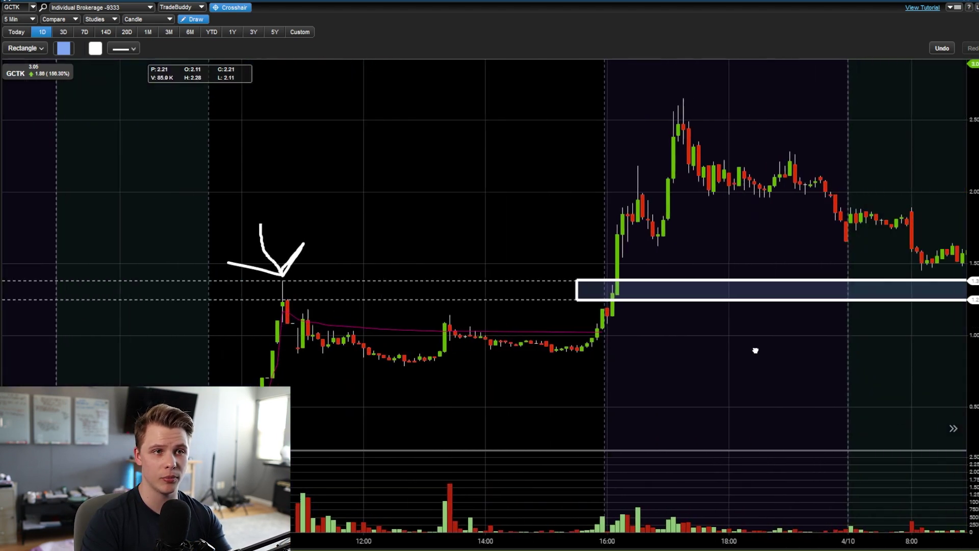
left_click(930, 293)
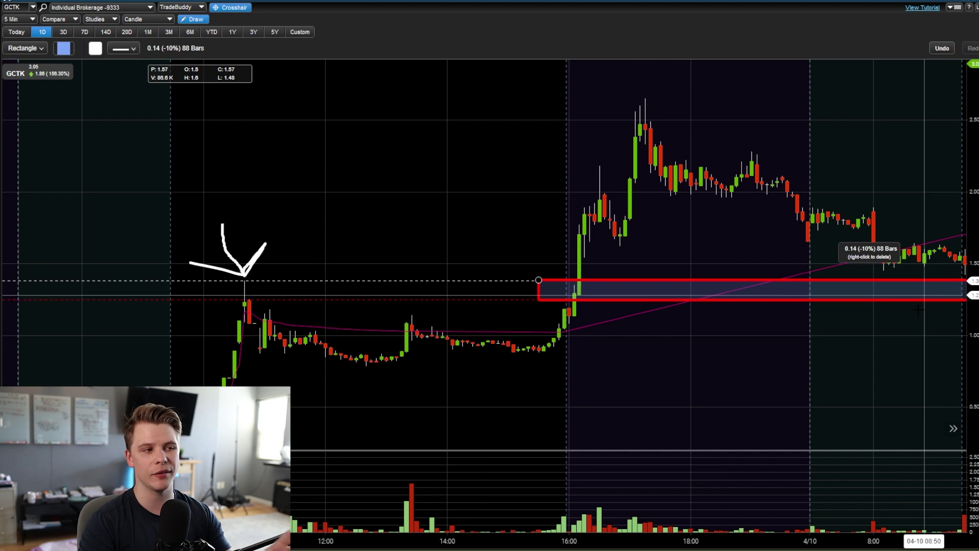
left_click(918, 310)
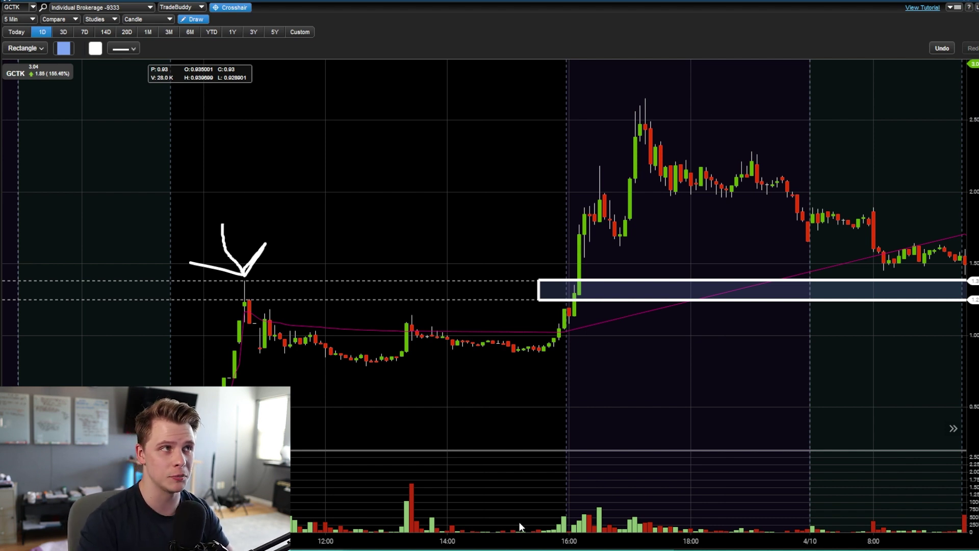
Exit drawing, frame the retest and rally with a taller price pane, then raise the TradeBuddy planner.
left_click(194, 19)
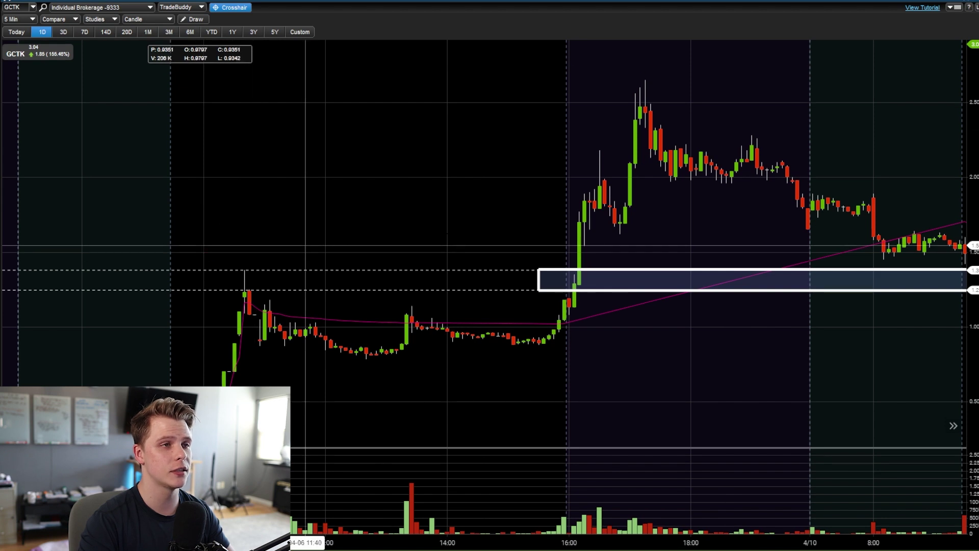
scroll(305, 246, "down", 5)
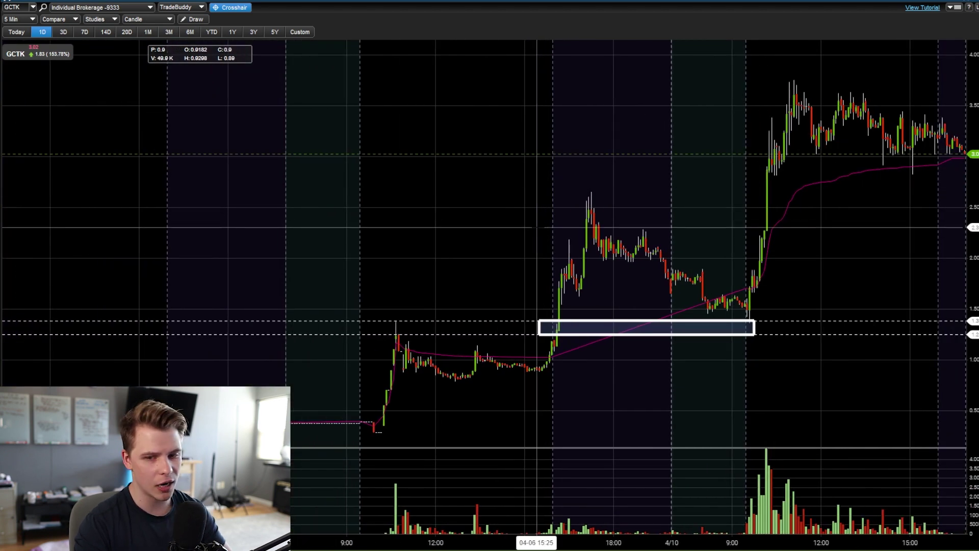
scroll(537, 228, "up", 4)
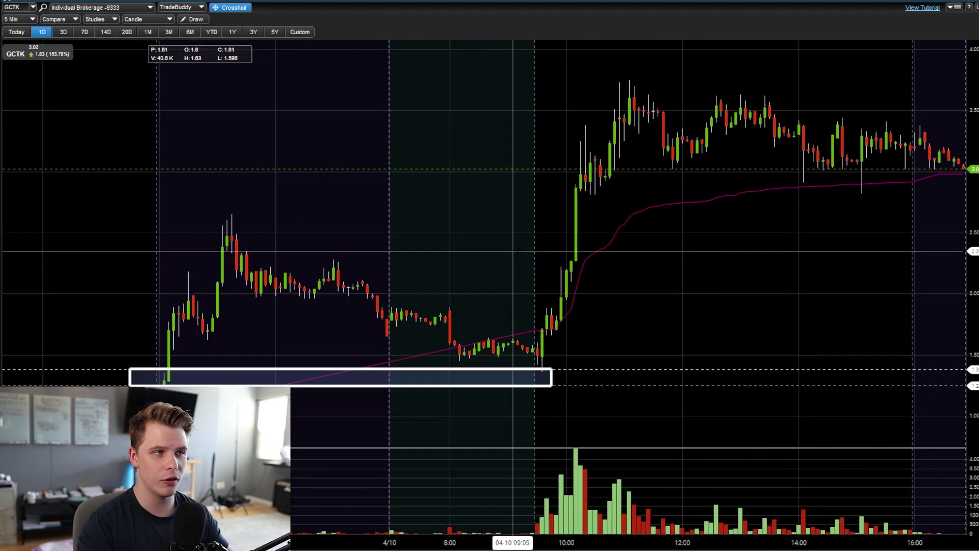
left_click_drag(571, 244, 715, 233)
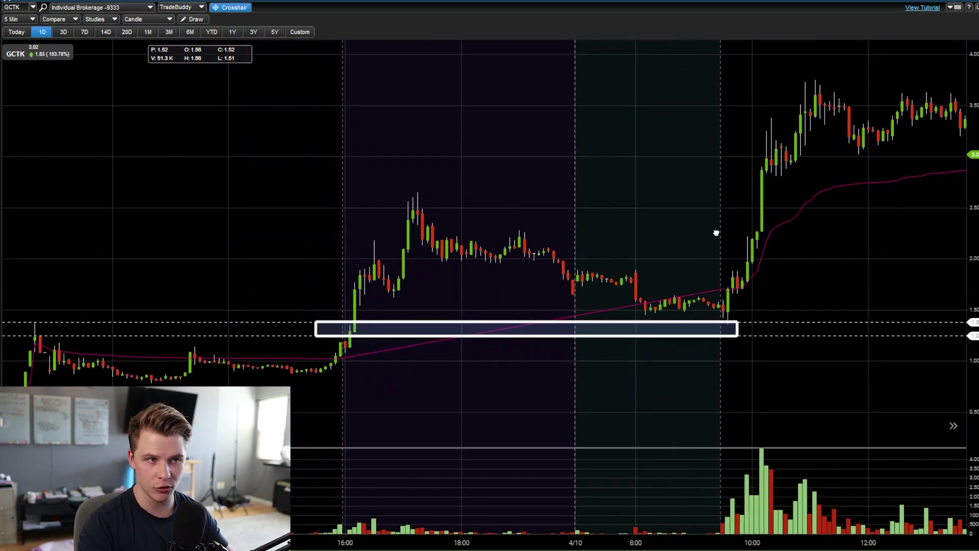
left_click_drag(801, 447, 801, 505)
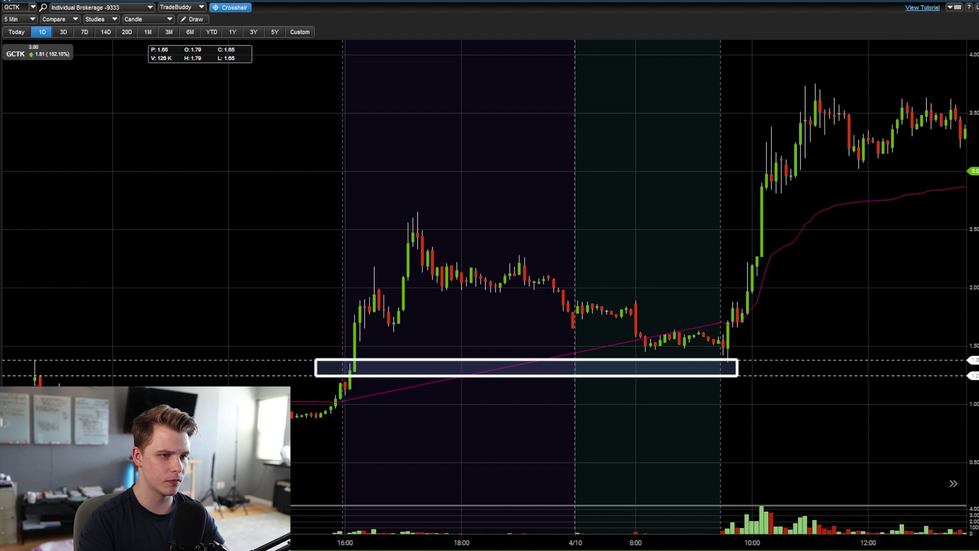
key("alt+Tab")
left_click_drag(277, 84, 236, 2)
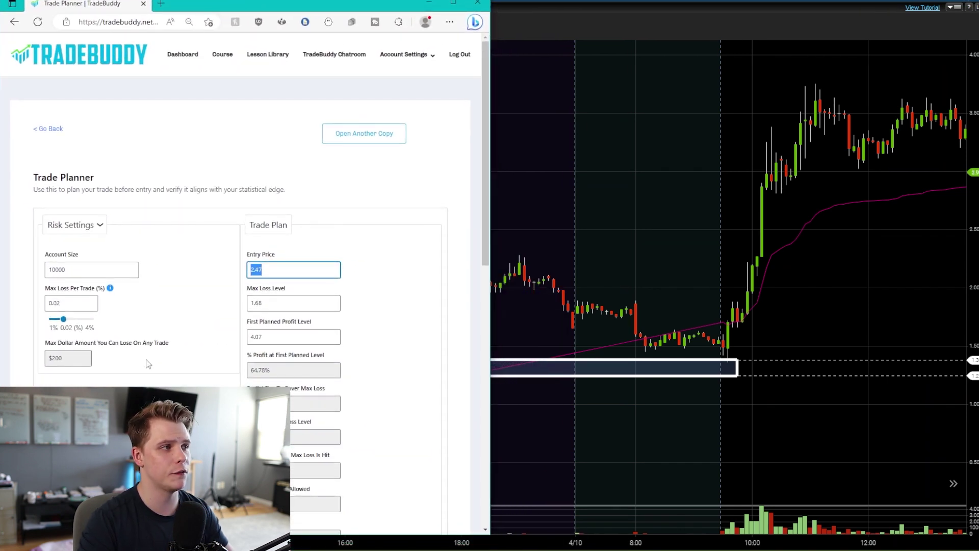
Replace the planner's Entry Price with 1.32, tab to Max Loss Level, and minimize the browser.
double_click(56, 358)
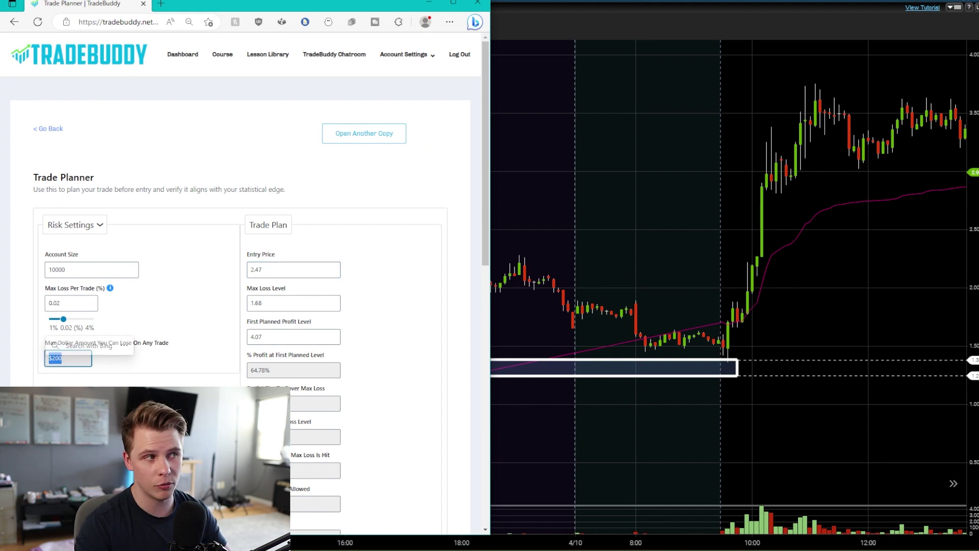
double_click(316, 269)
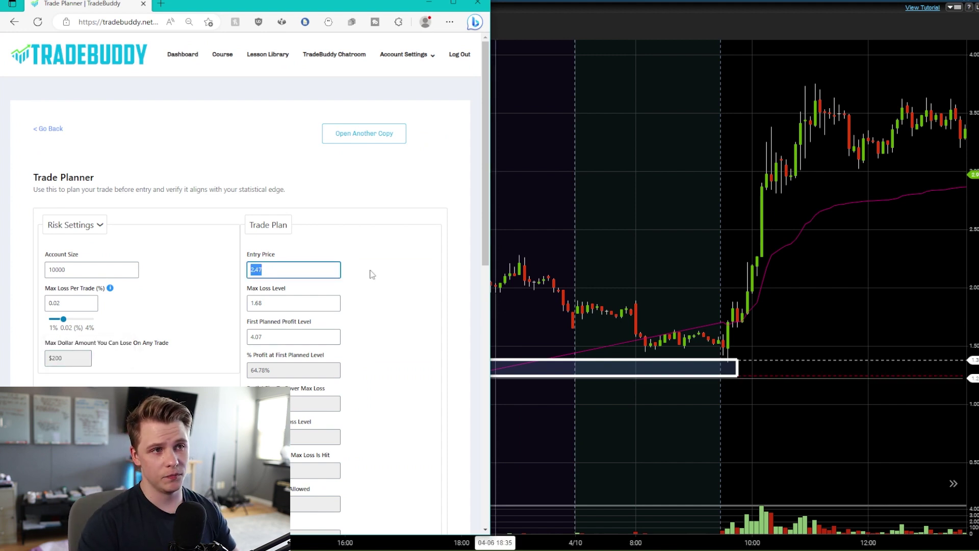
left_click(633, 366)
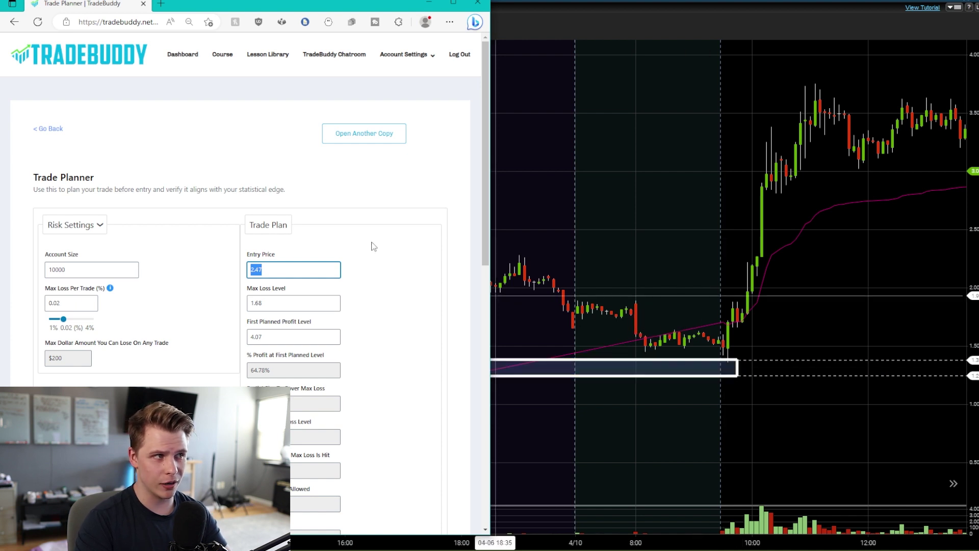
type("2.43")
key("BackSpace")
key("BackSpace")
key("BackSpace")
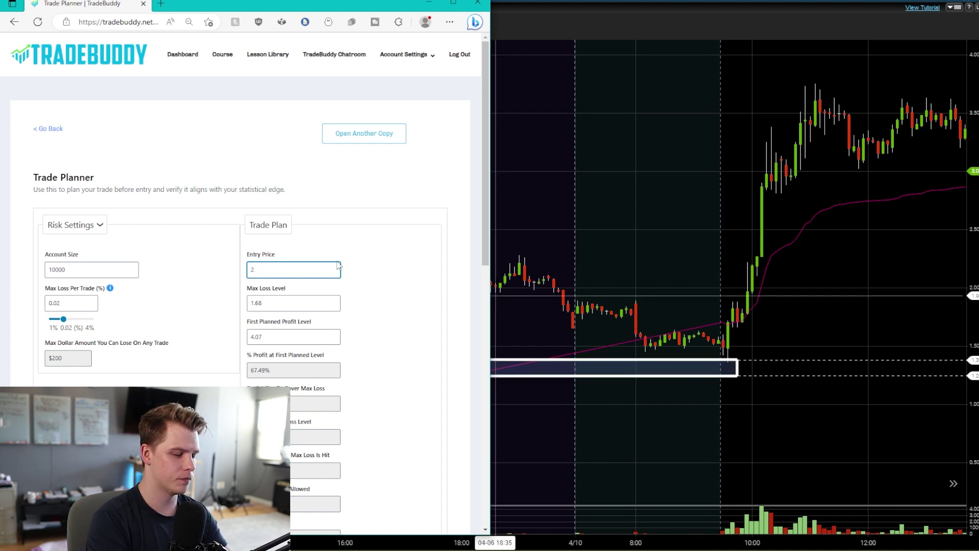
type(".32")
key("Tab")
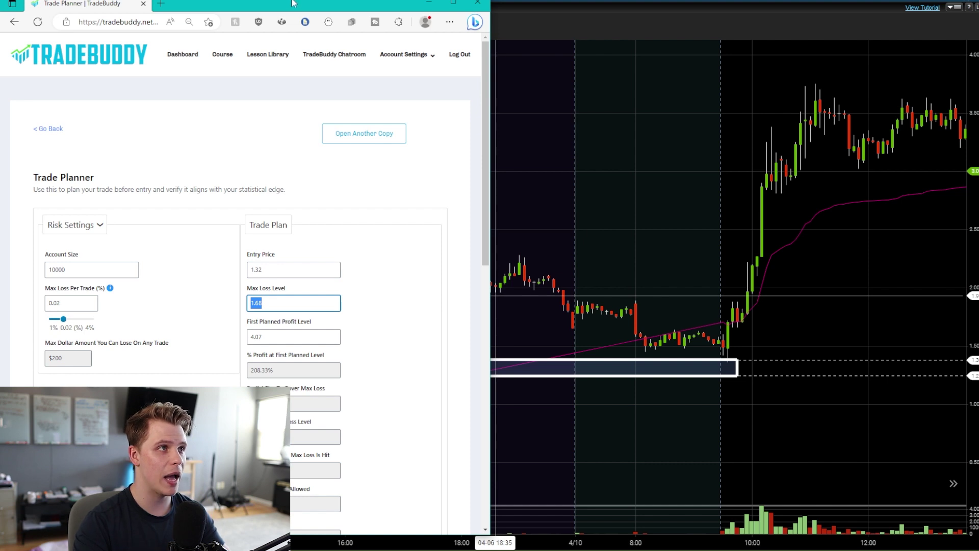
left_click(429, 3)
Place a dashed horizontal stop level below the support box.
scroll(644, 376, "down", 3)
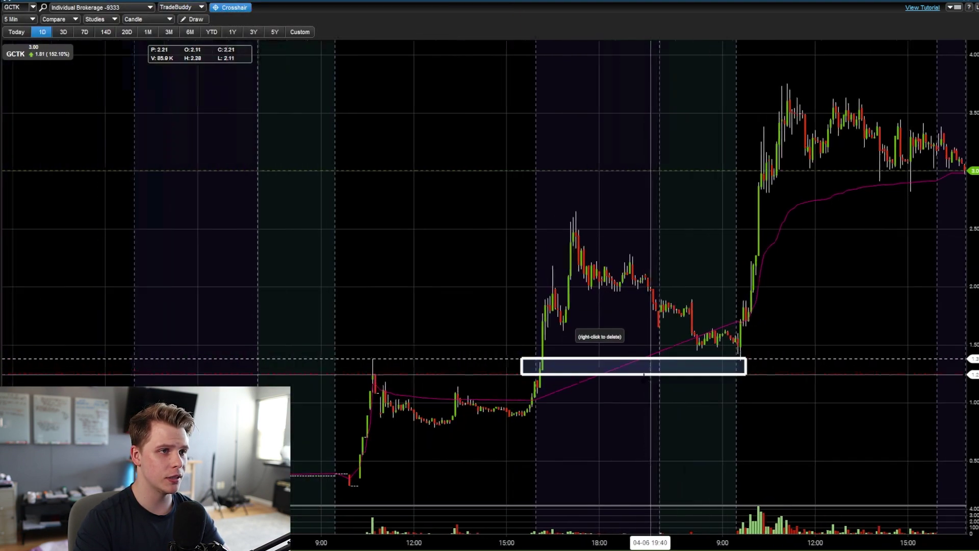
scroll(644, 375, "down", 1)
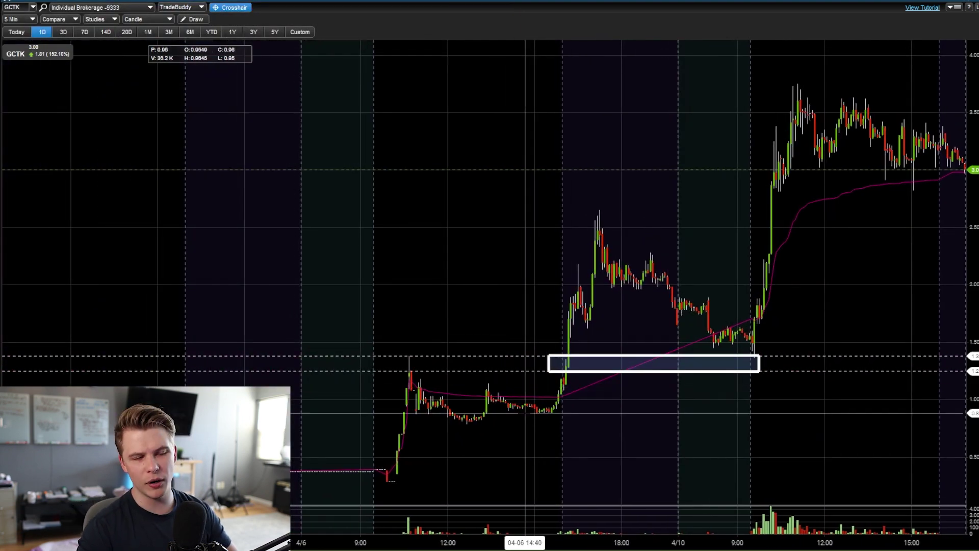
left_click(195, 20)
left_click(26, 48)
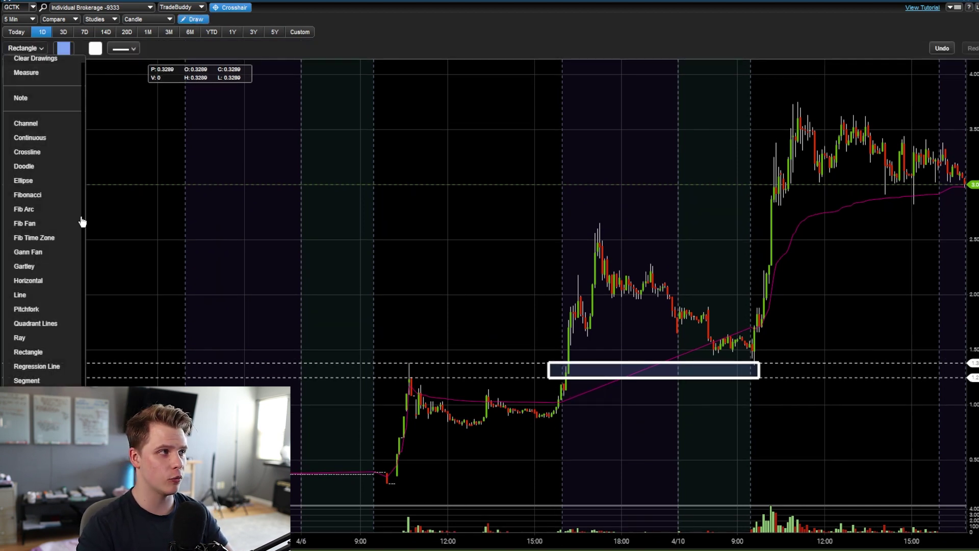
left_click(28, 281)
left_click(94, 49)
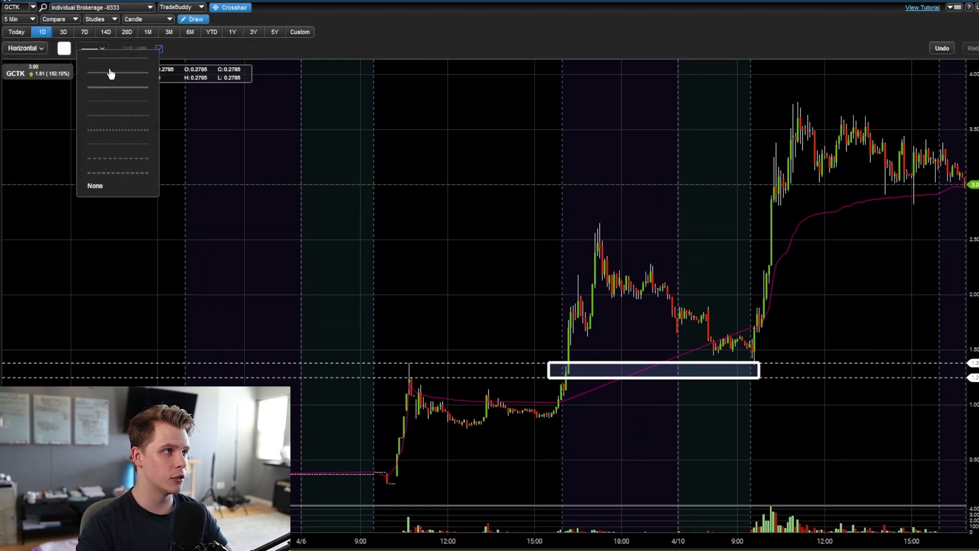
left_click(145, 144)
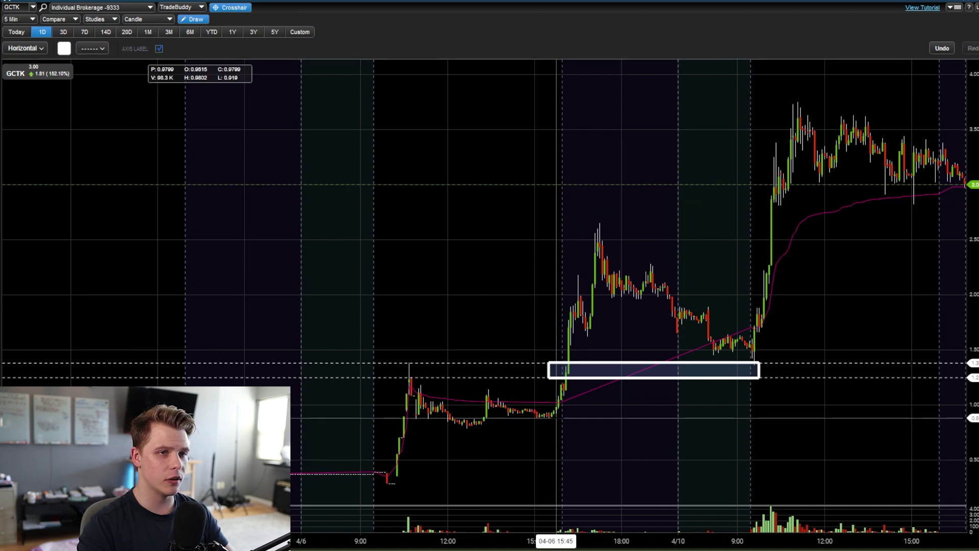
left_click(557, 417)
Enter .89 as the planner's max loss level and return to the GCTK chart.
key("alt+Tab")
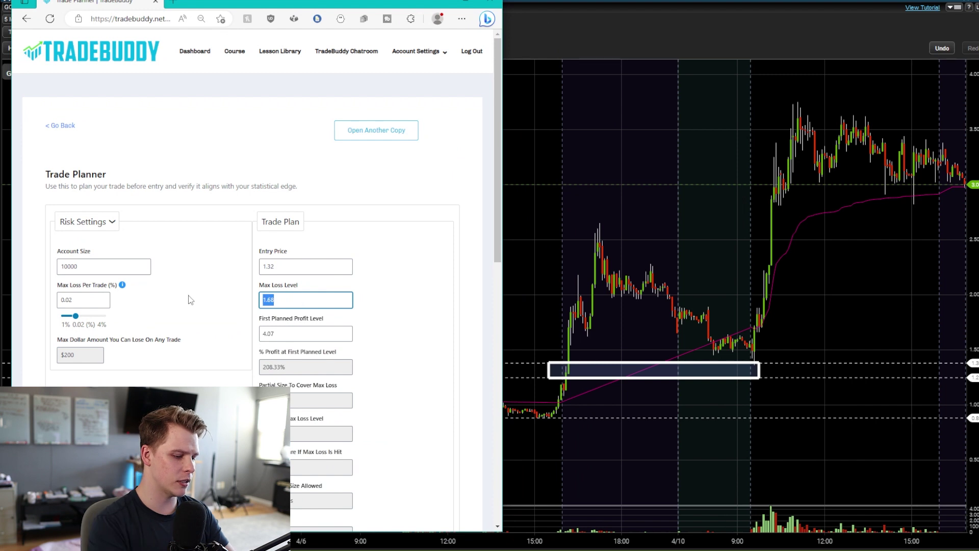
type(".89")
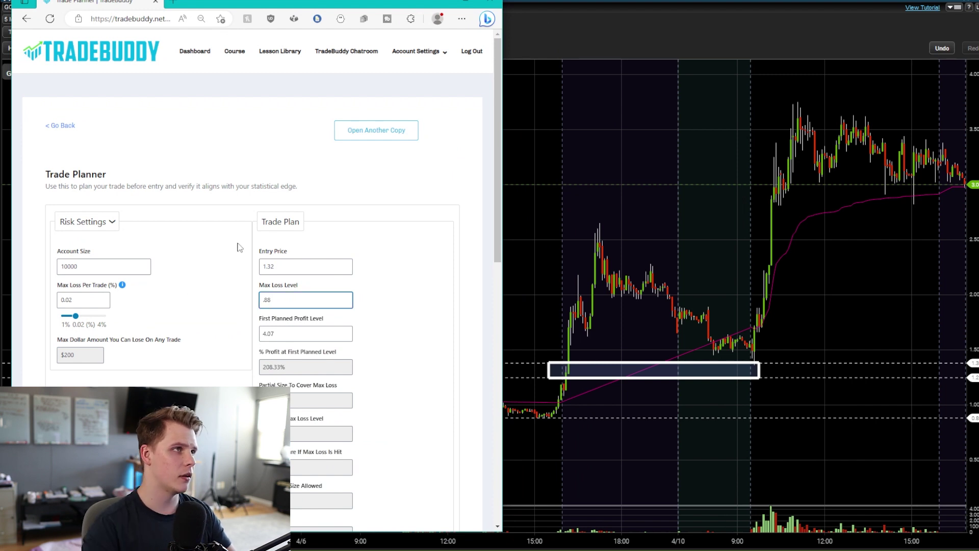
key("alt+Tab")
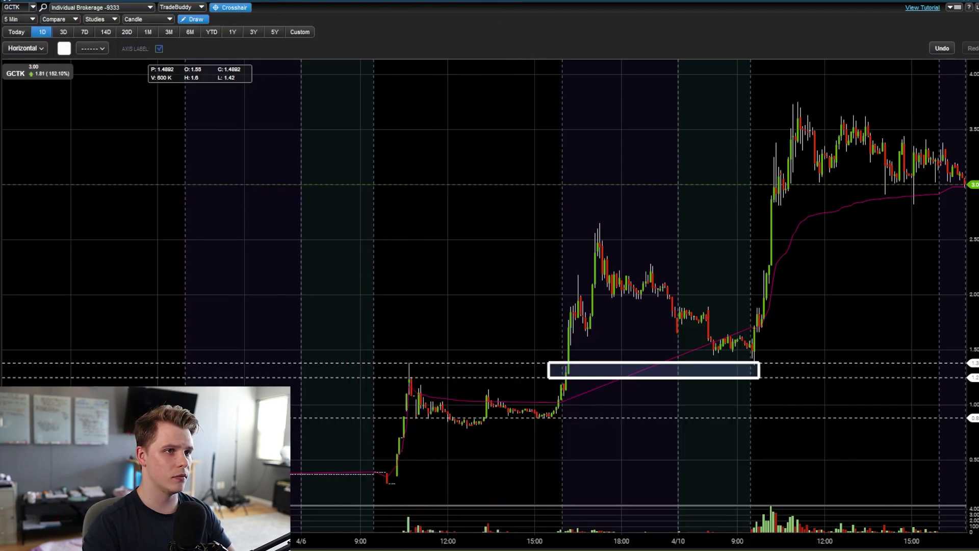
left_click(148, 19)
Switch to a line chart, add a dashed level at the 2.4 high, pan back, and pick the 1Y range.
left_click(135, 68)
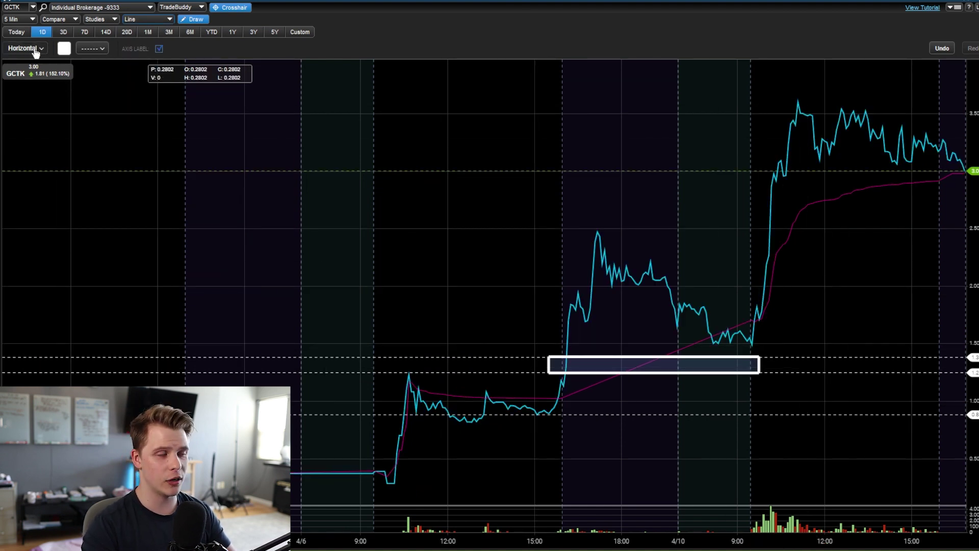
left_click(590, 231)
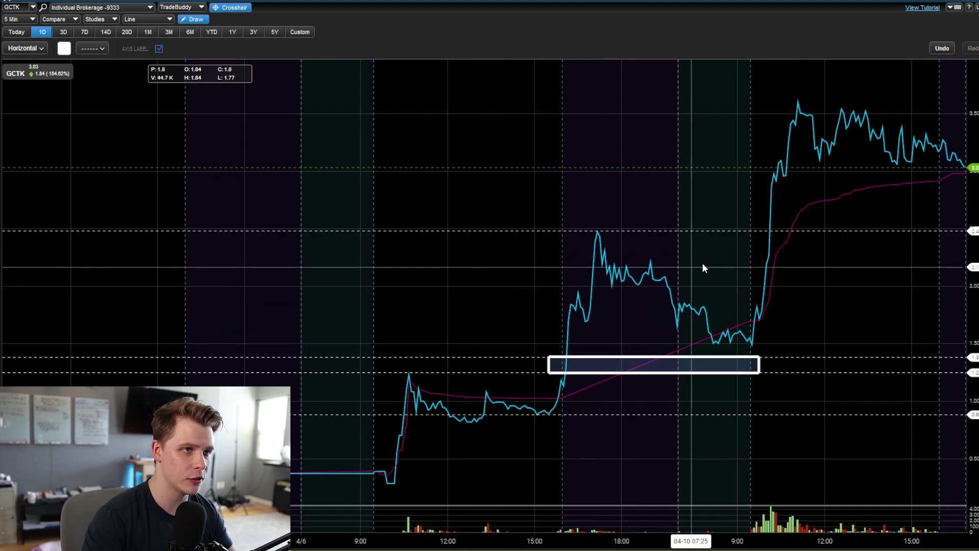
left_click_drag(714, 255, 913, 243)
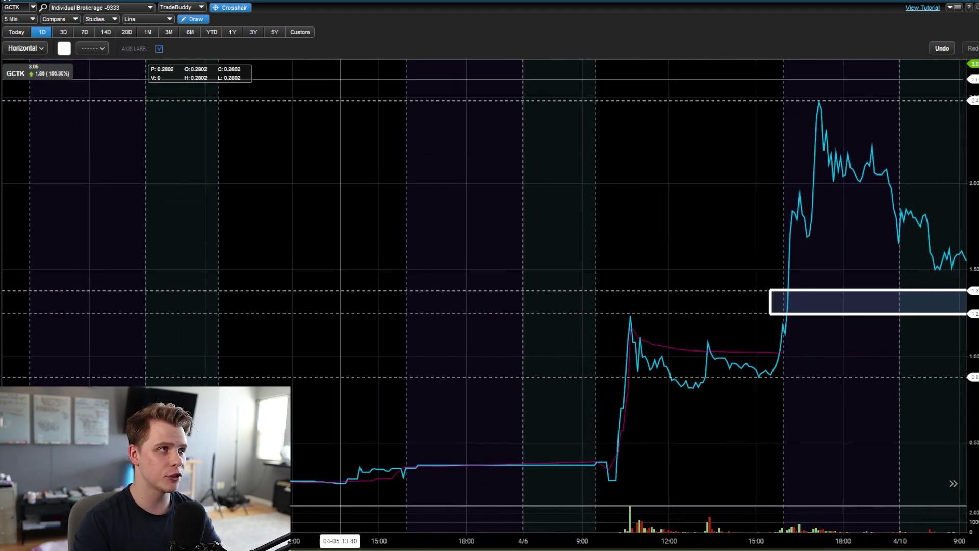
left_click(232, 32)
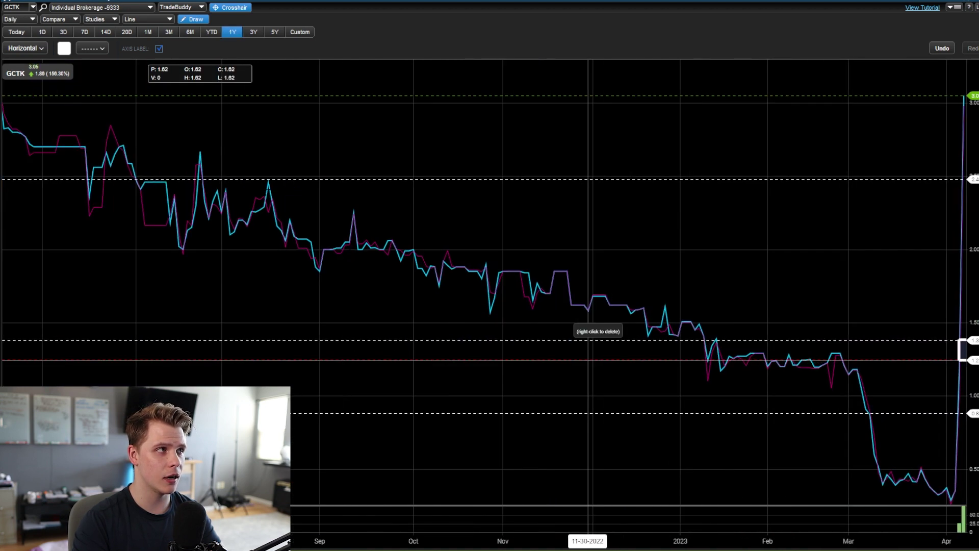
Add a 200-period moving average, then delete the study.
left_click(102, 19)
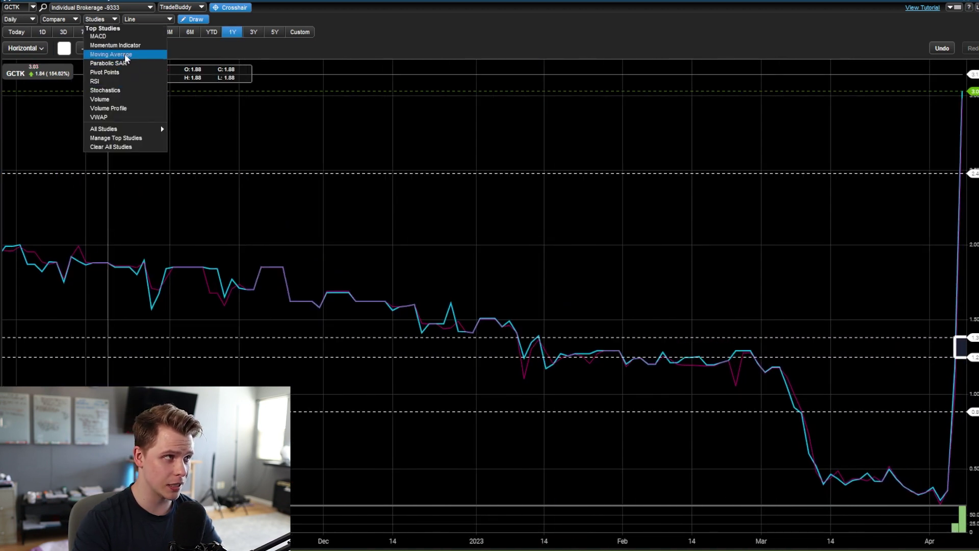
left_click(125, 55)
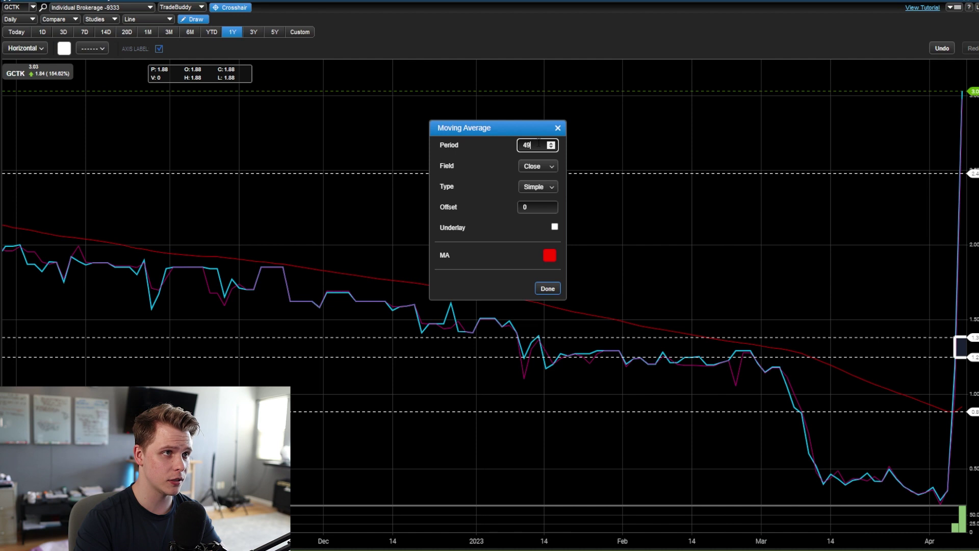
key("BackSpace")
key("BackSpace")
type("200")
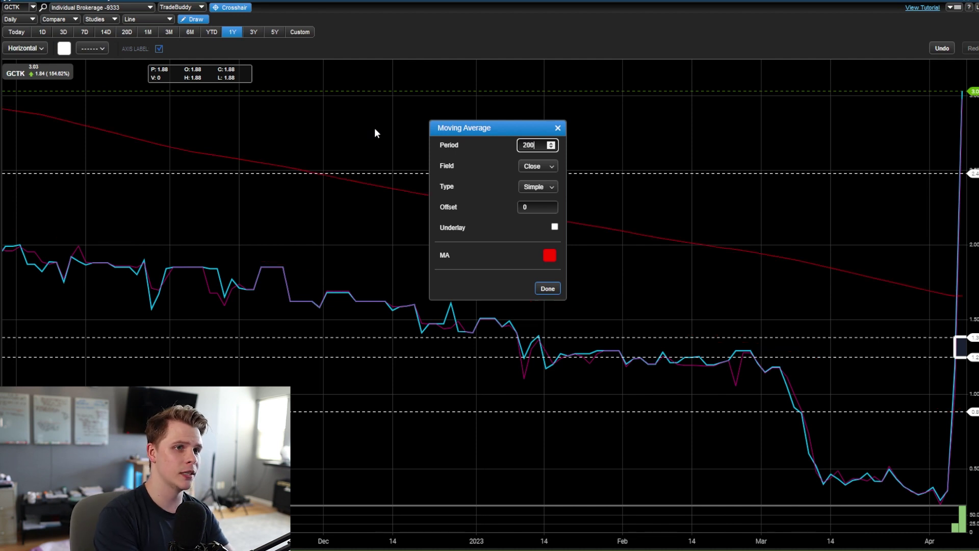
left_click(547, 289)
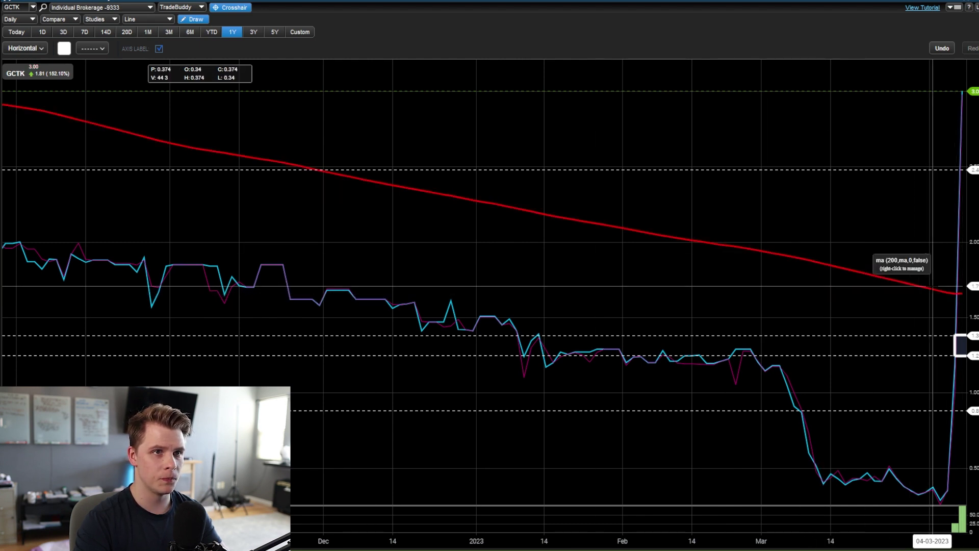
right_click(925, 288)
left_click(953, 308)
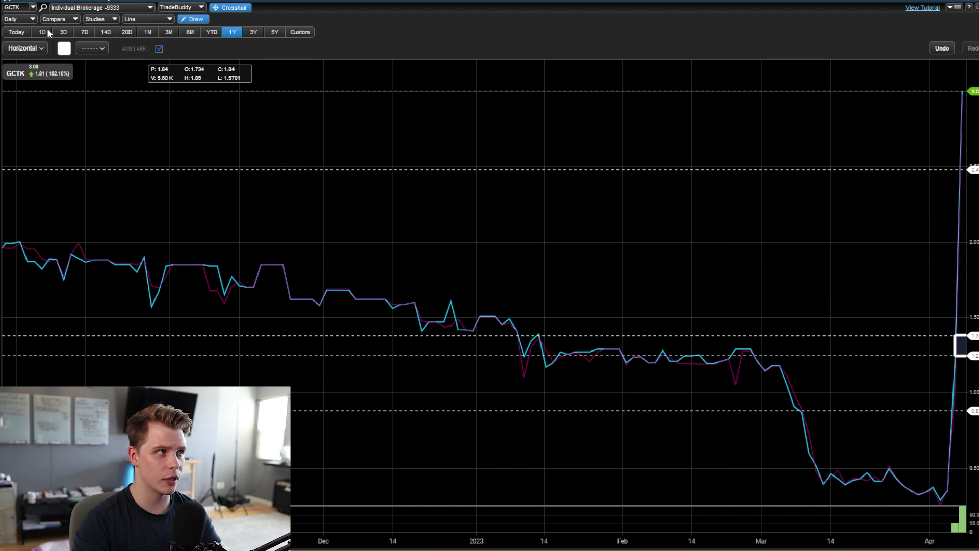
Return the chart to a 1-day range with 5-minute bars.
left_click(42, 32)
left_click(23, 19)
left_click(13, 57)
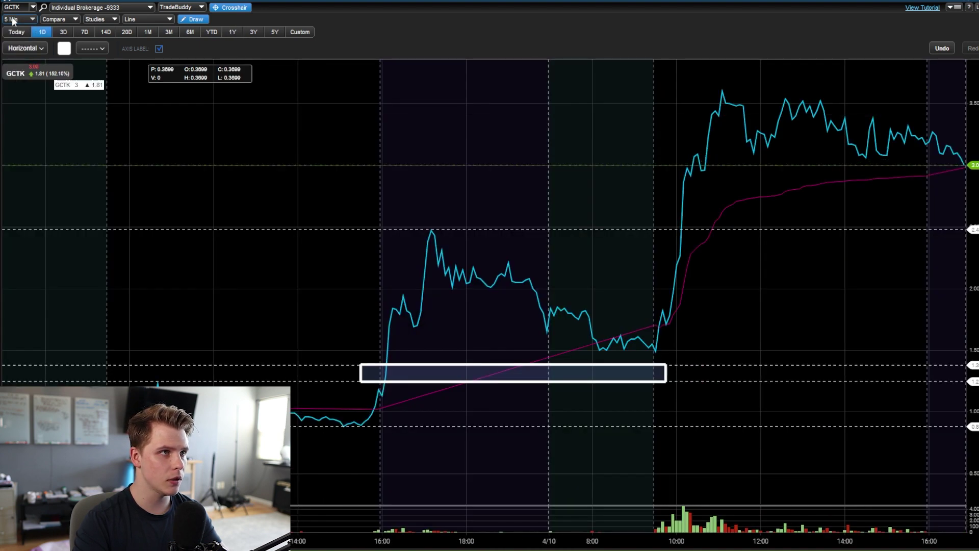
Pan back to earlier trading days and place a dashed horizontal level at about 1.9.
left_click_drag(503, 284, 710, 267)
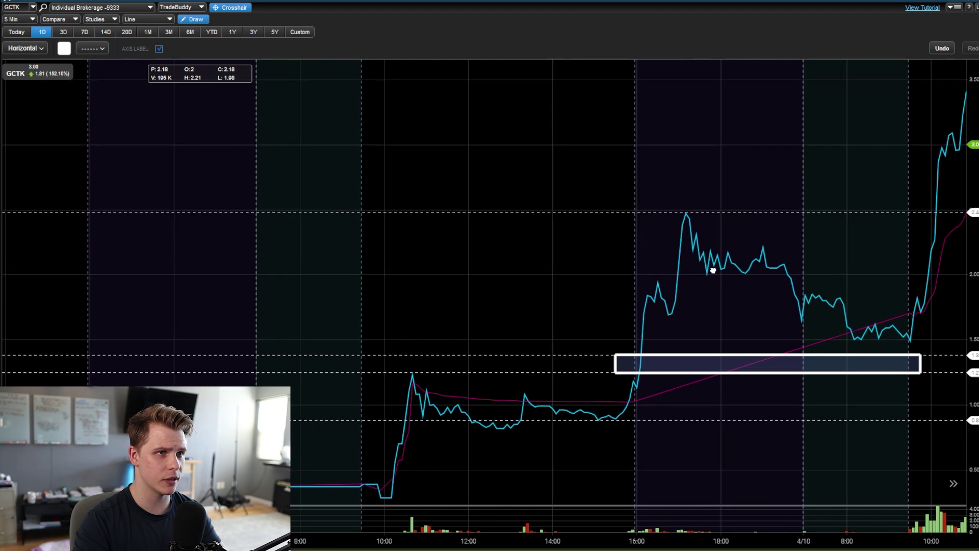
left_click(703, 277)
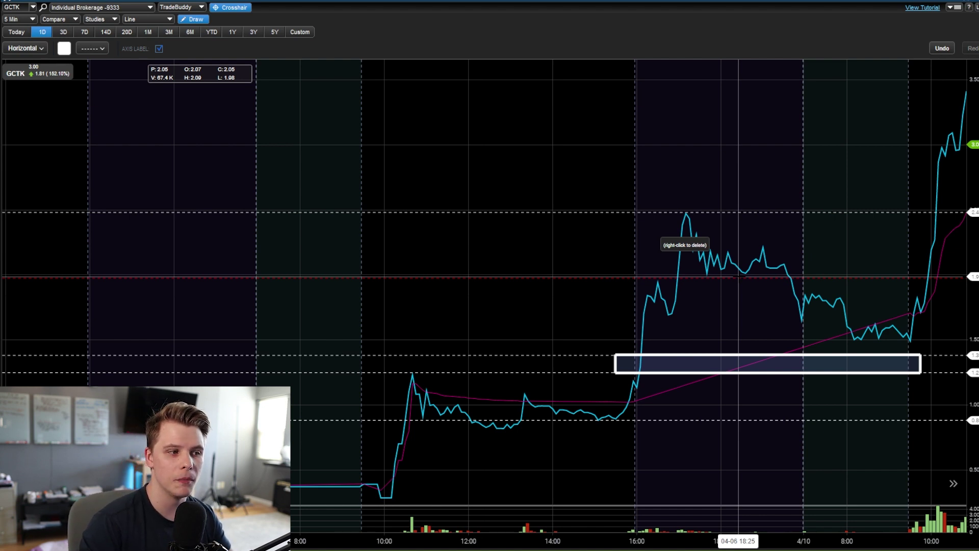
In the Trade Planner, try a first planned profit level of 1.97, which gives 0.98R.
key("alt+Tab")
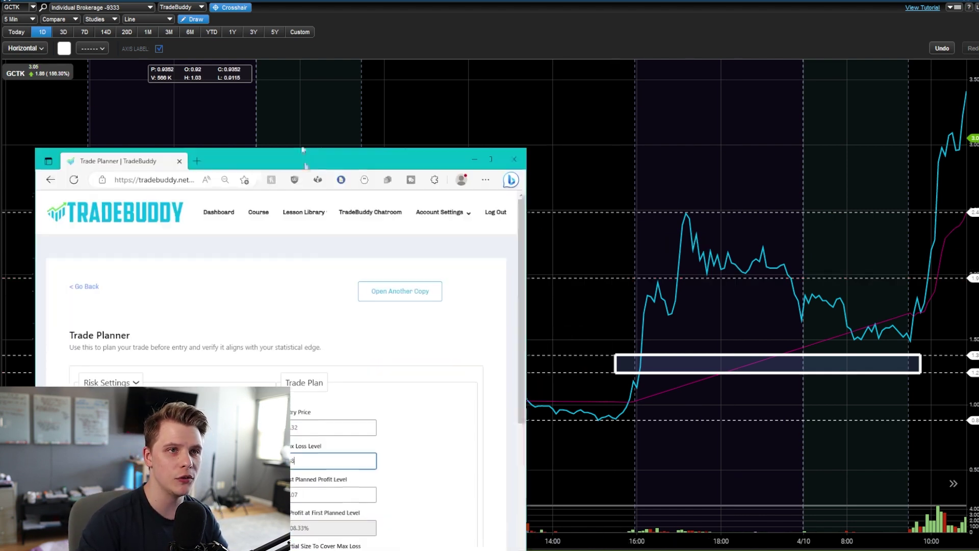
double_click(343, 348)
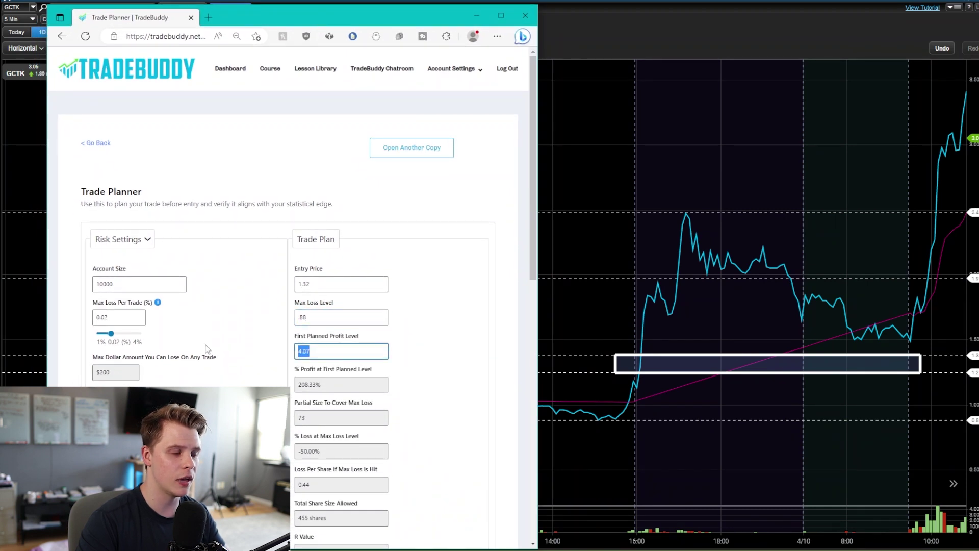
type("1.97")
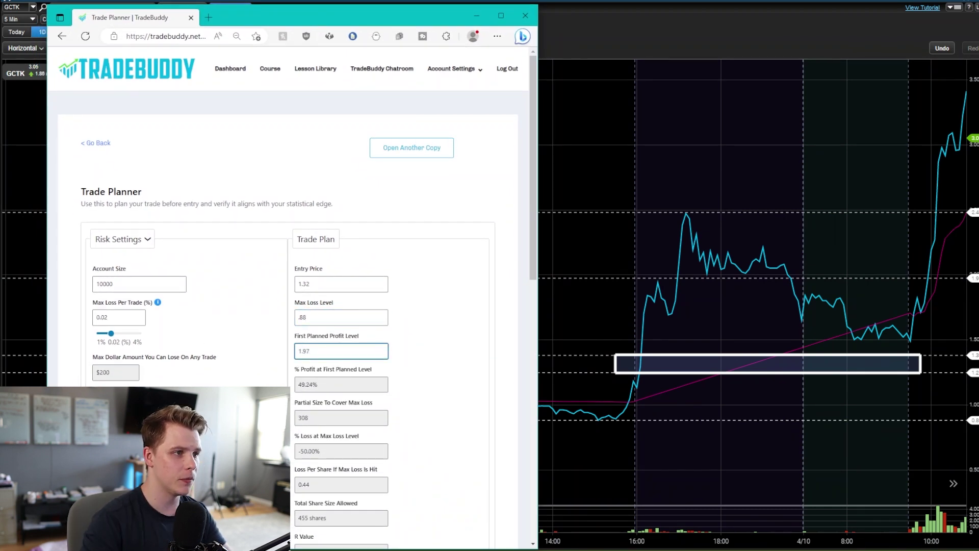
left_click(206, 349)
scroll(207, 348, "down", 3)
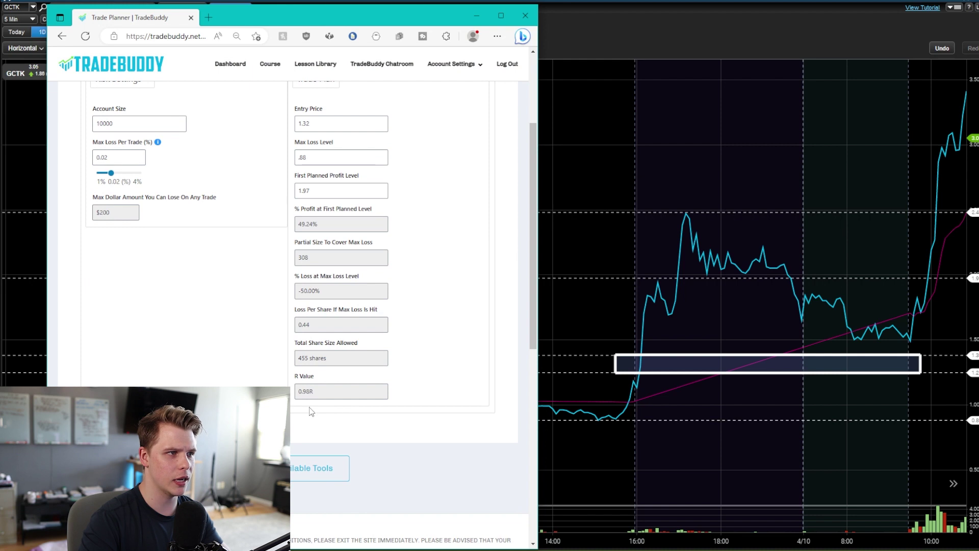
double_click(305, 391)
left_click(305, 391)
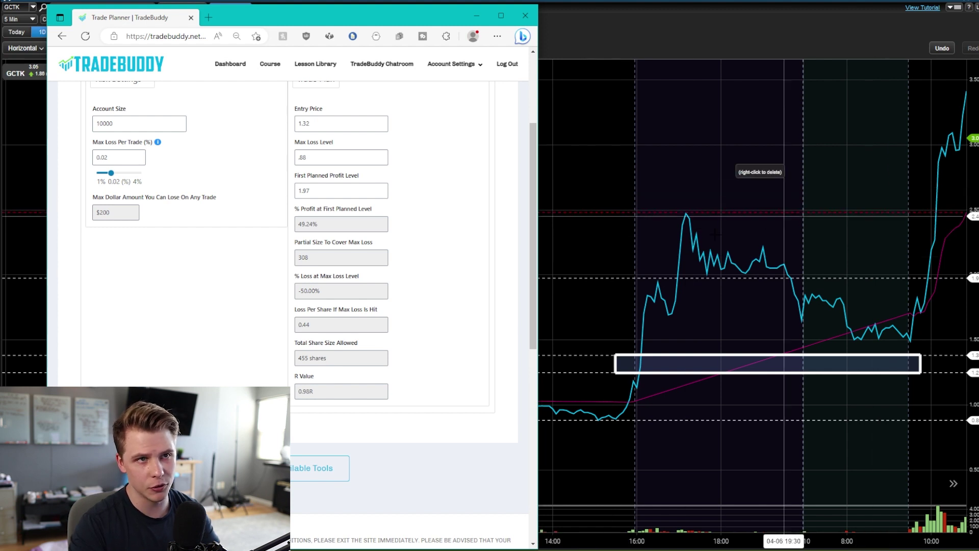
Change the profit level to 2.48 and review 1.76R, 455 shares, $200 risk and the 172-share partial.
double_click(327, 193)
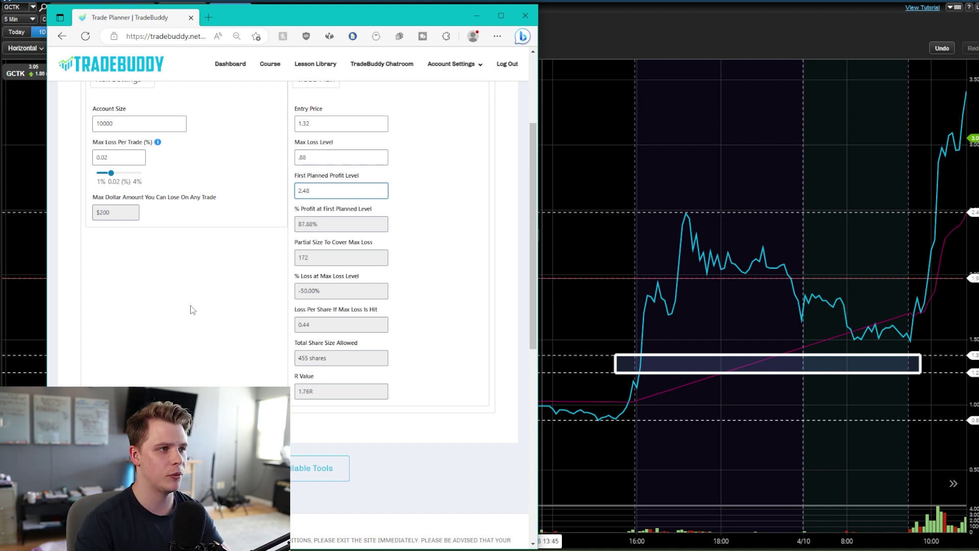
left_click_drag(338, 391, 297, 413)
left_click(320, 408)
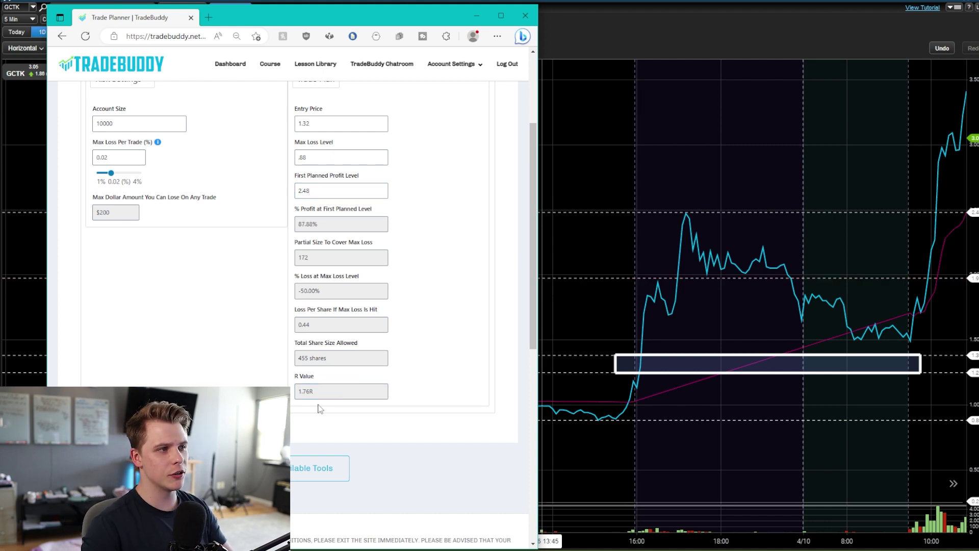
left_click_drag(357, 355, 134, 368)
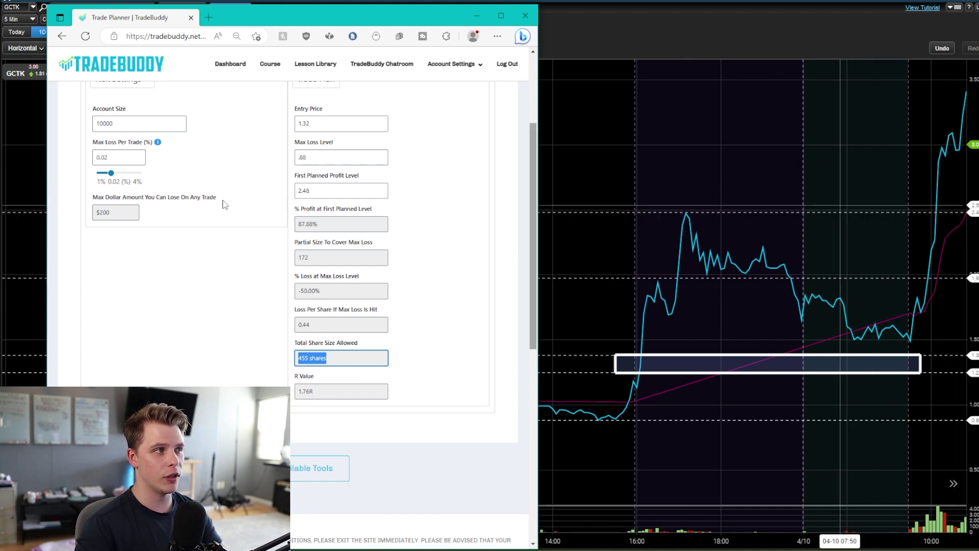
left_click_drag(94, 213, 164, 281)
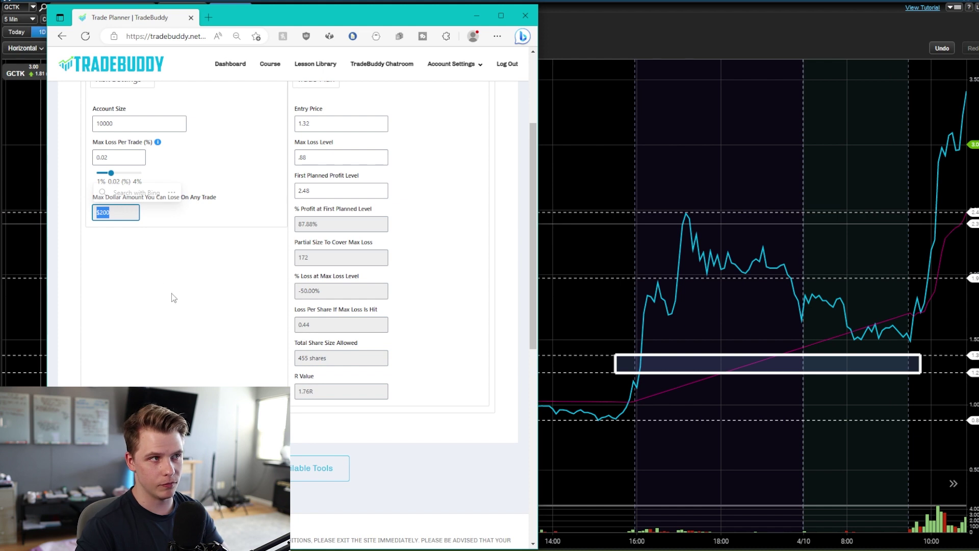
left_click_drag(336, 257, 297, 258)
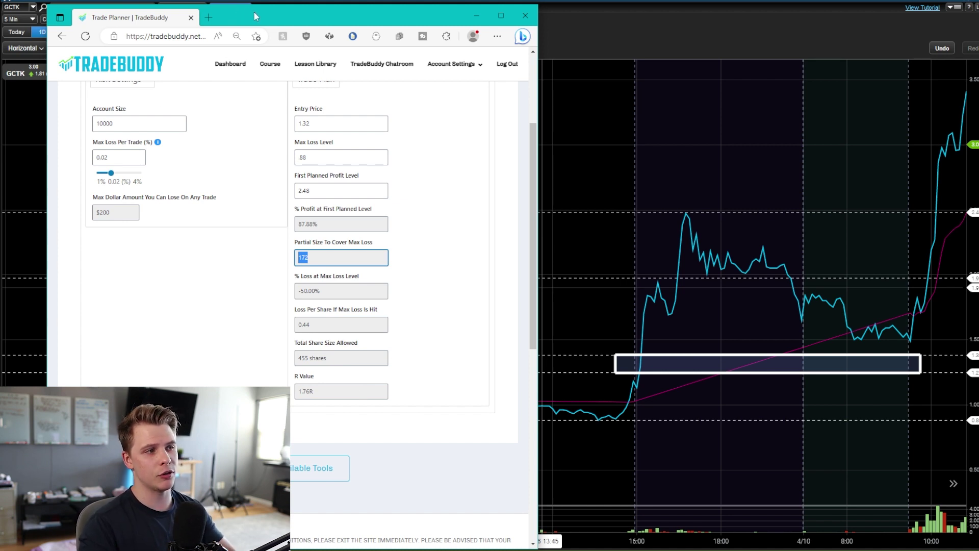
key("alt+Tab")
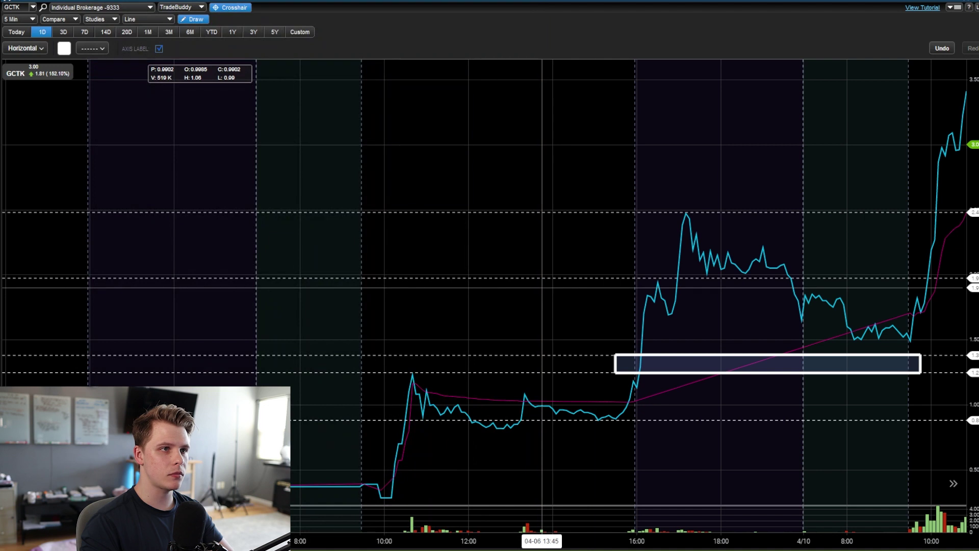
Show GCTK as candlesticks and zoom into the premarket session through the 9:30 open.
left_click_drag(732, 133, 758, 118)
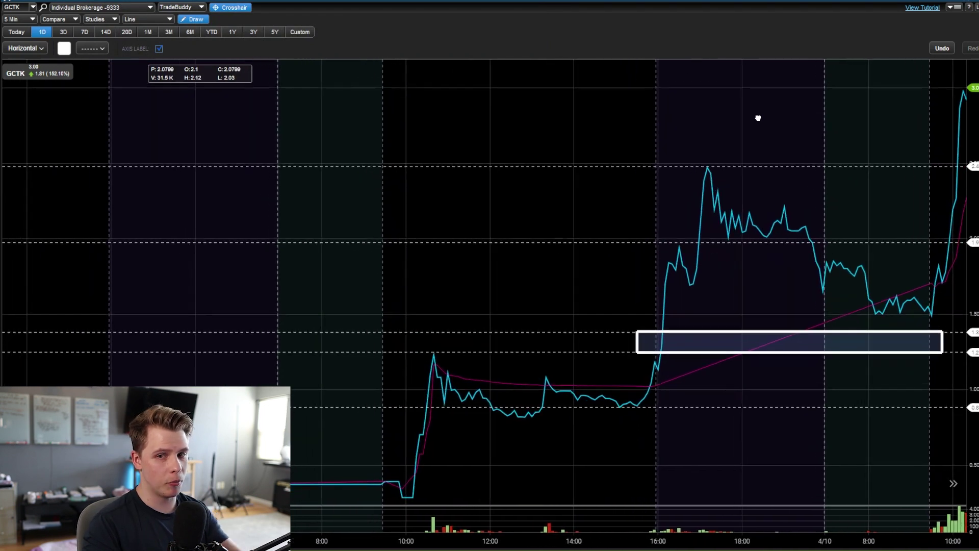
left_click(148, 19)
left_click(152, 26)
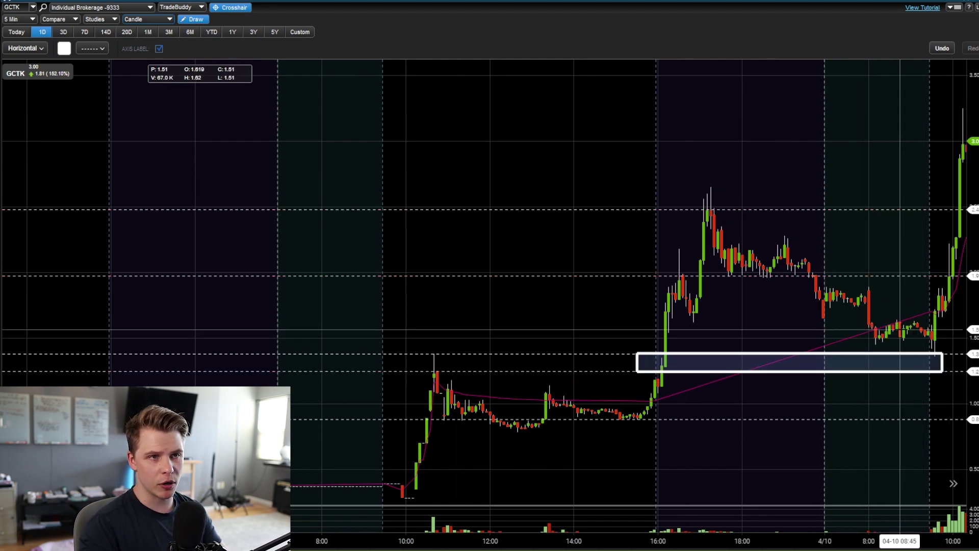
scroll(929, 381, "up", 3)
left_click_drag(930, 350, 737, 357)
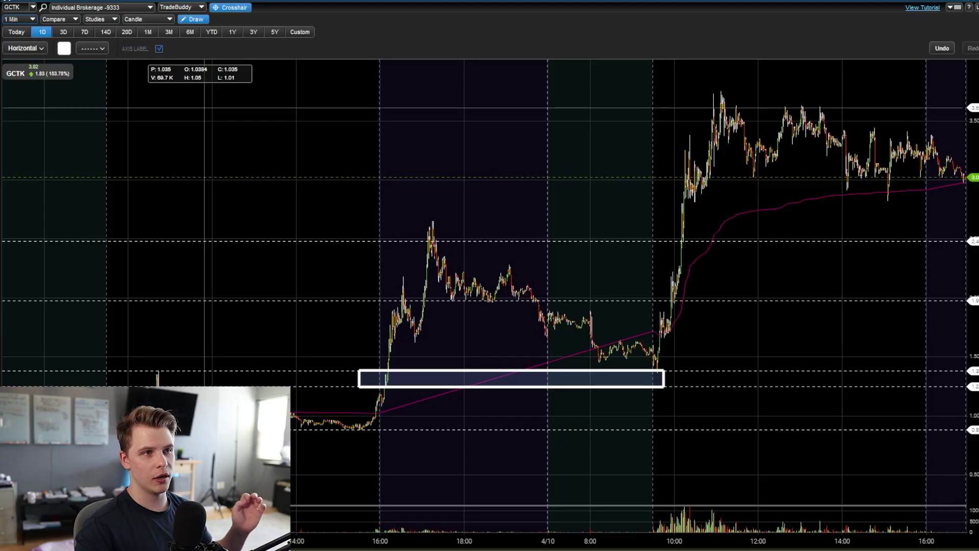
scroll(387, 270, "up", 3)
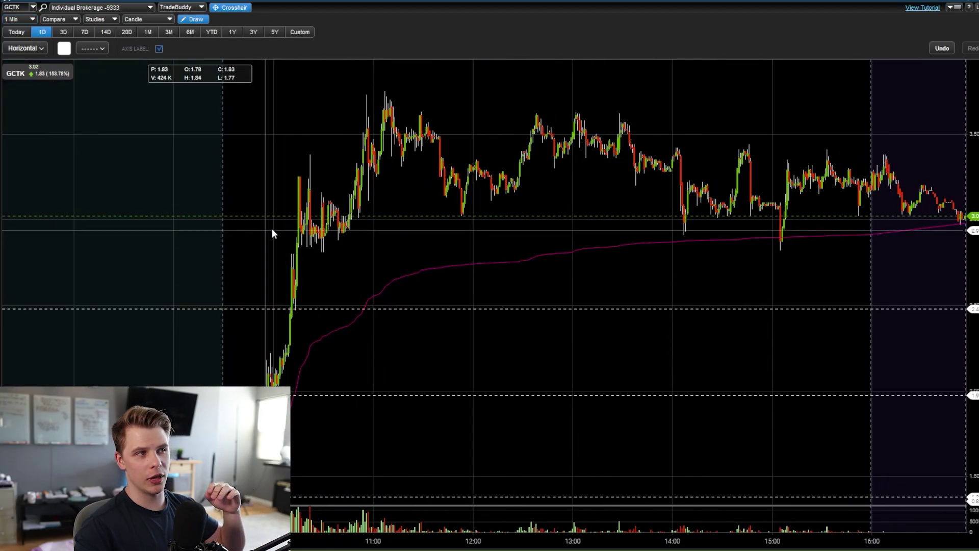
left_click_drag(271, 228, 535, 194)
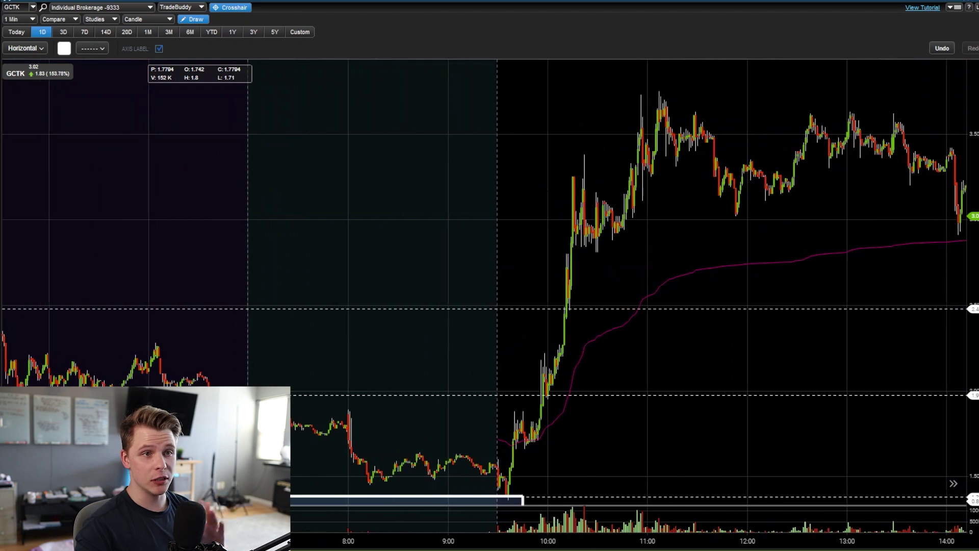
left_click_drag(517, 235, 724, 239)
scroll(777, 352, "up", 5)
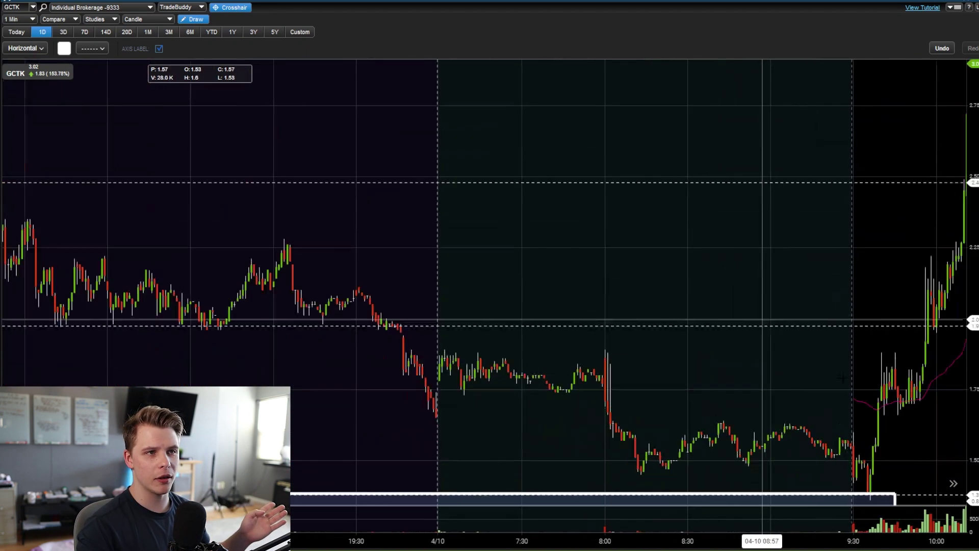
left_click_drag(776, 351, 483, 351)
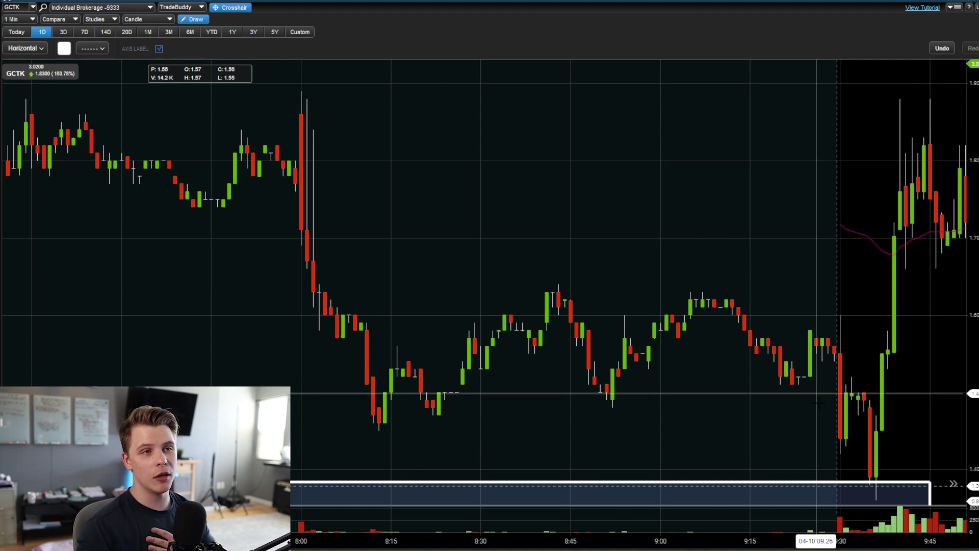
Delete the stray red horizontal line and view the run-up after the open.
scroll(816, 403, "down", 3)
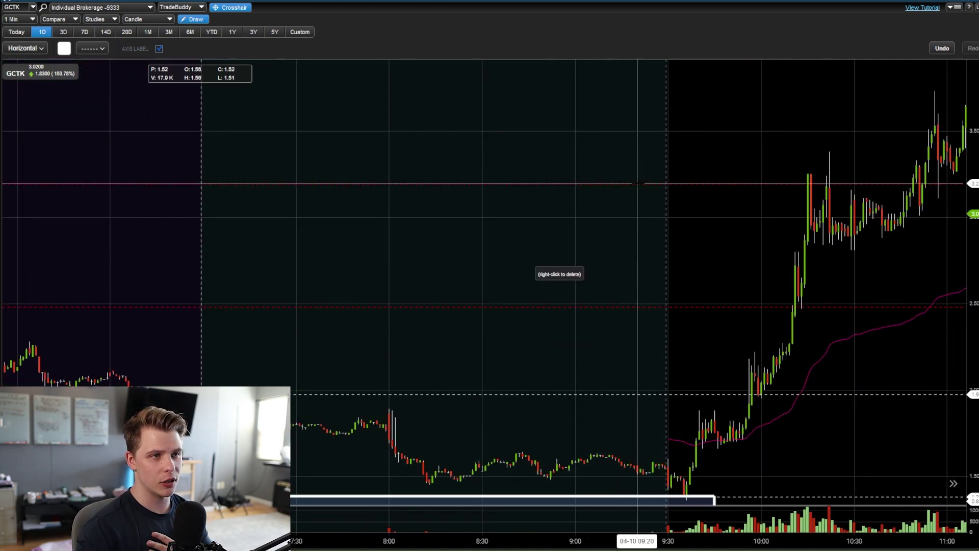
right_click(637, 182)
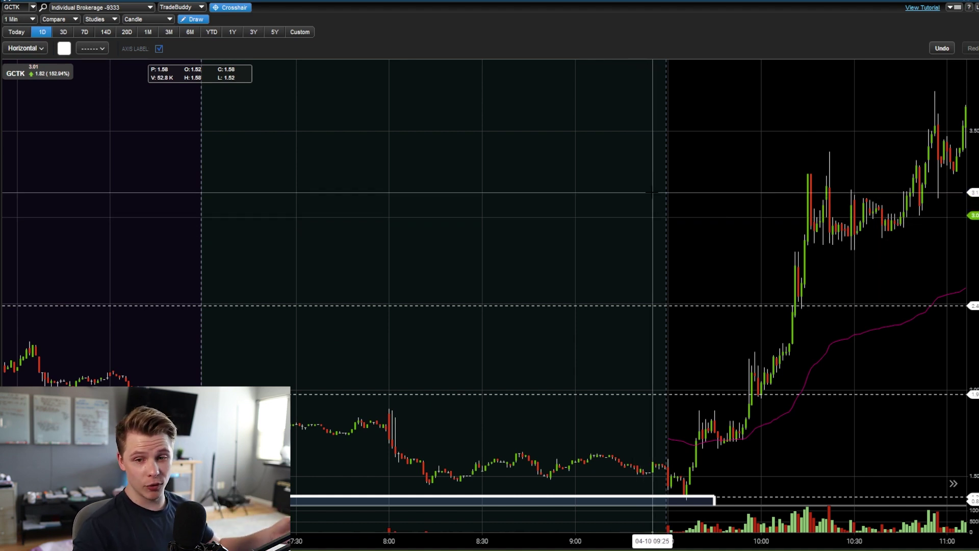
left_click_drag(652, 193, 699, 109)
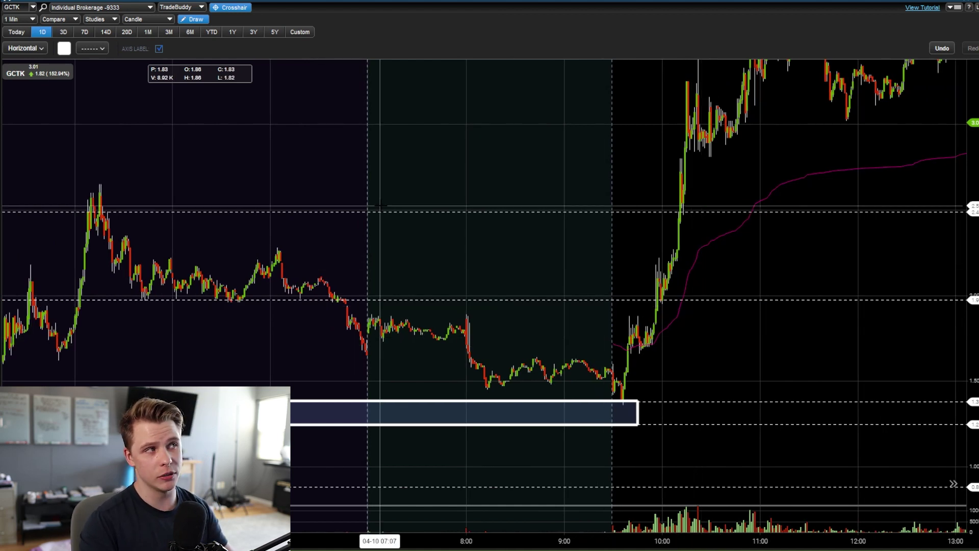
scroll(455, 173, "down", 5)
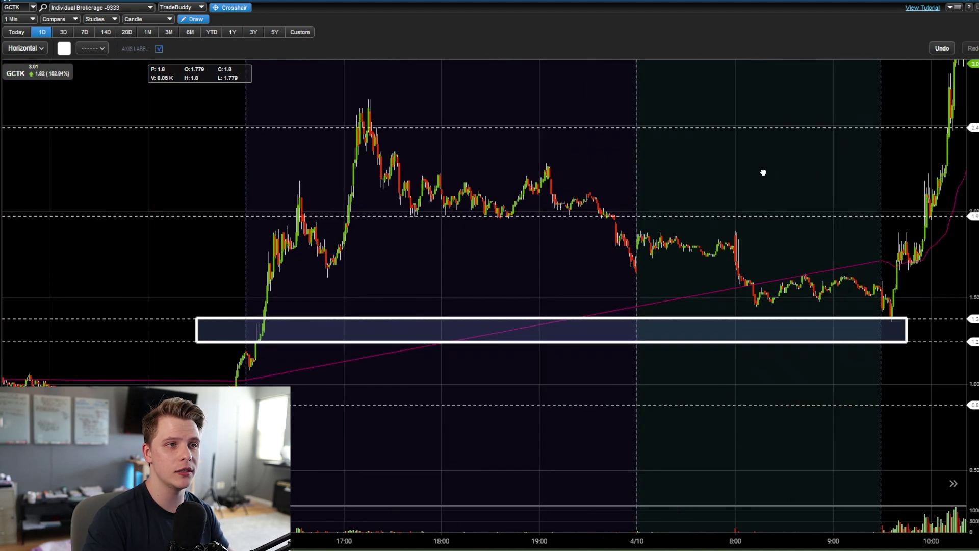
scroll(689, 300, "down", 2)
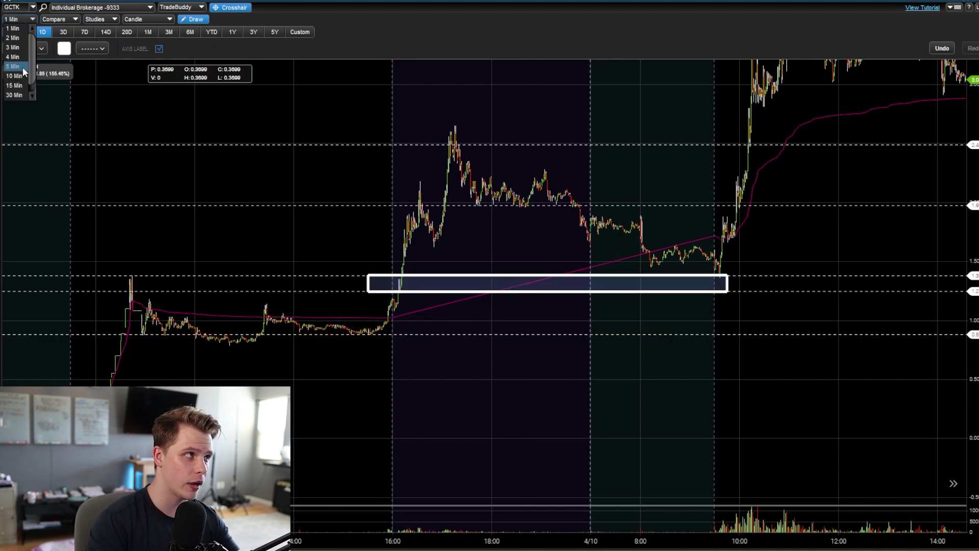
Switch GCTK to a 5-minute line chart and draw a horizontal level near 1.9.
scroll(18, 82, "down", 1)
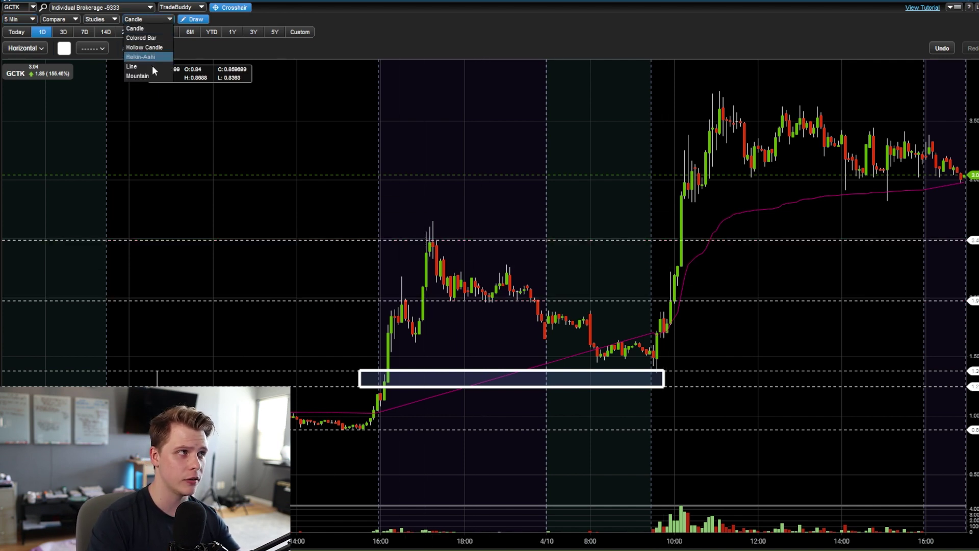
left_click(152, 66)
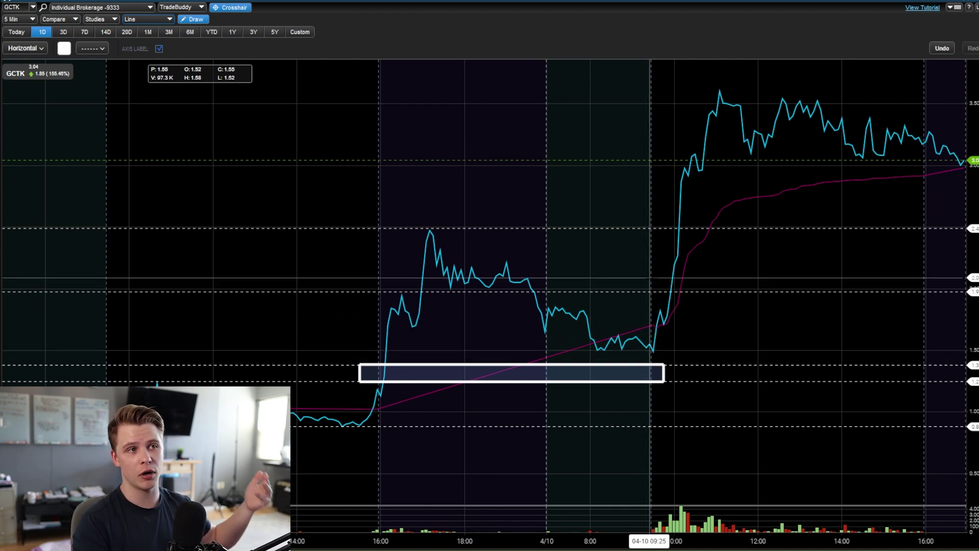
left_click(657, 291)
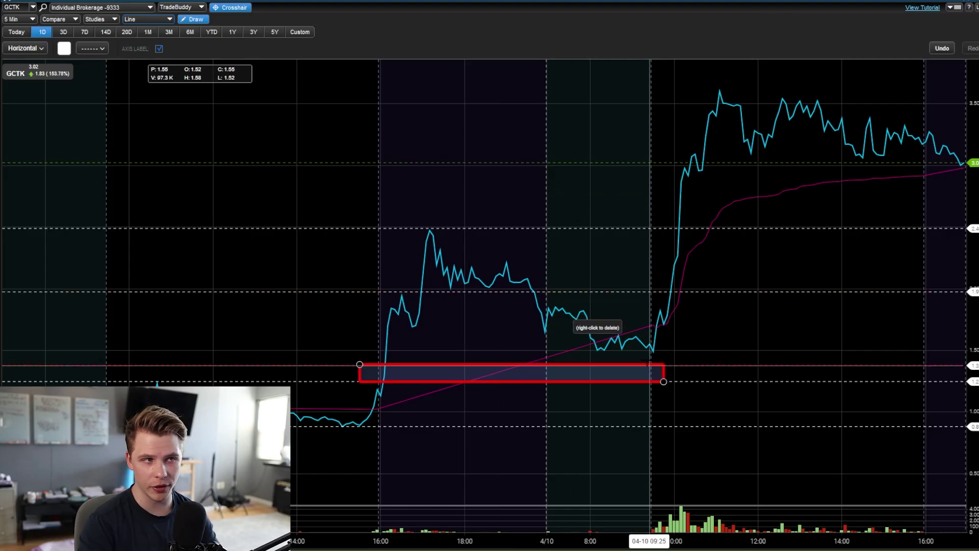
scroll(646, 316, "down", 3)
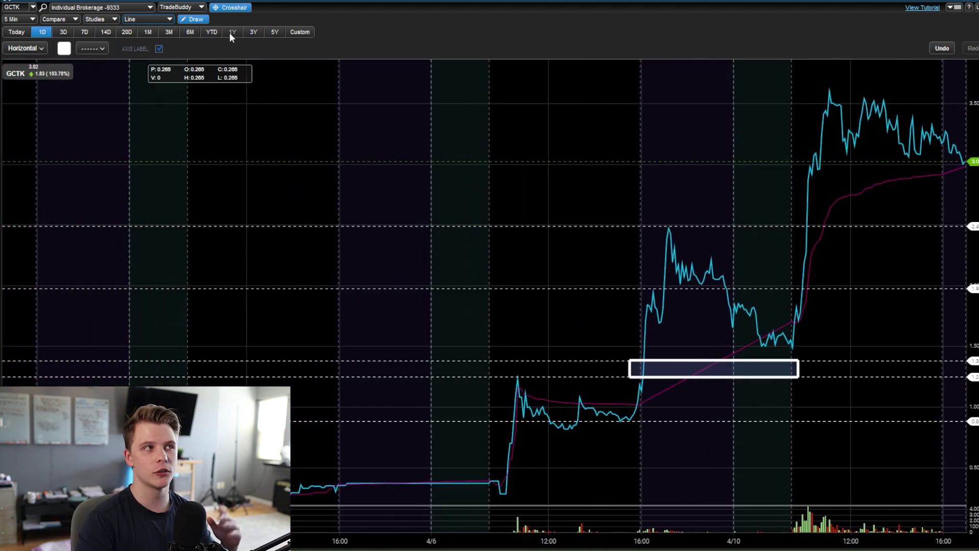
Show GCTK's one-year price history and pan toward the recent months.
left_click(231, 32)
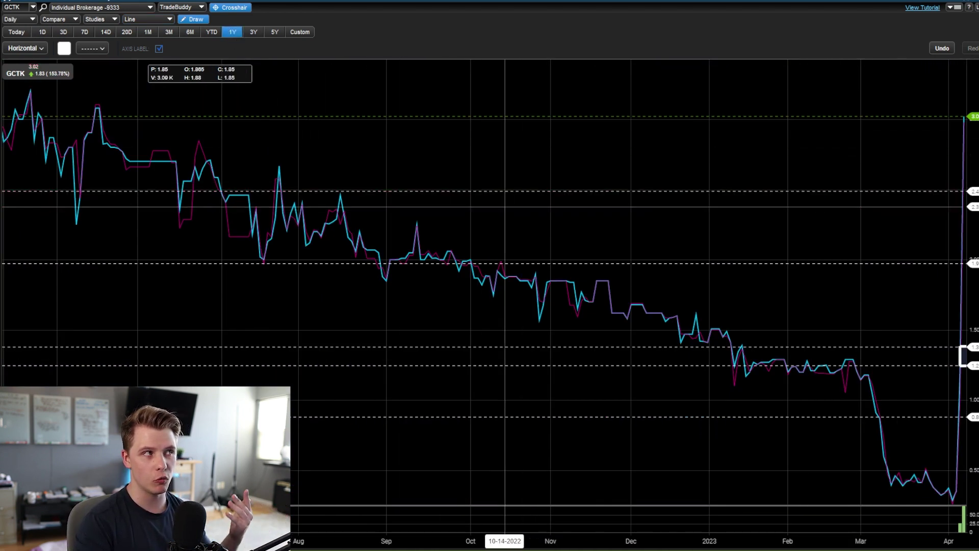
scroll(149, 180, "down", 5)
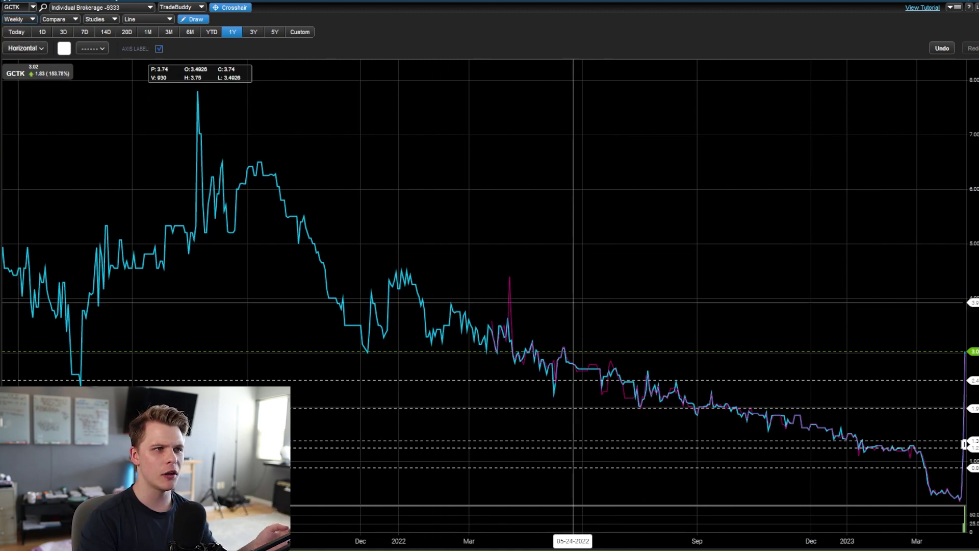
scroll(573, 303, "up", 3)
scroll(587, 280, "down", 4)
scroll(566, 245, "up", 2)
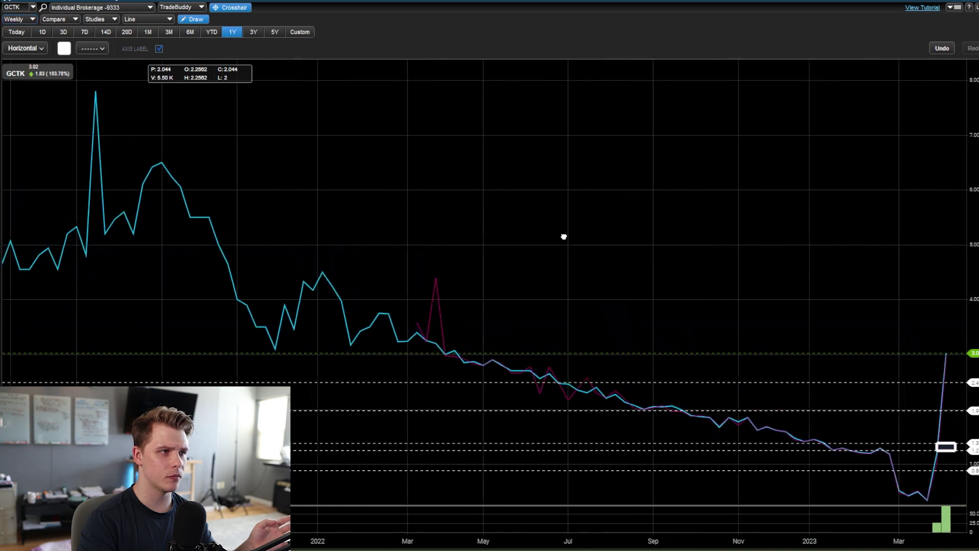
left_click_drag(563, 236, 420, 214)
Make drawings yellow and add horizontal levels at about 3.0, 4.5 and 3.7, then return to the 1-day chart.
left_click(62, 50)
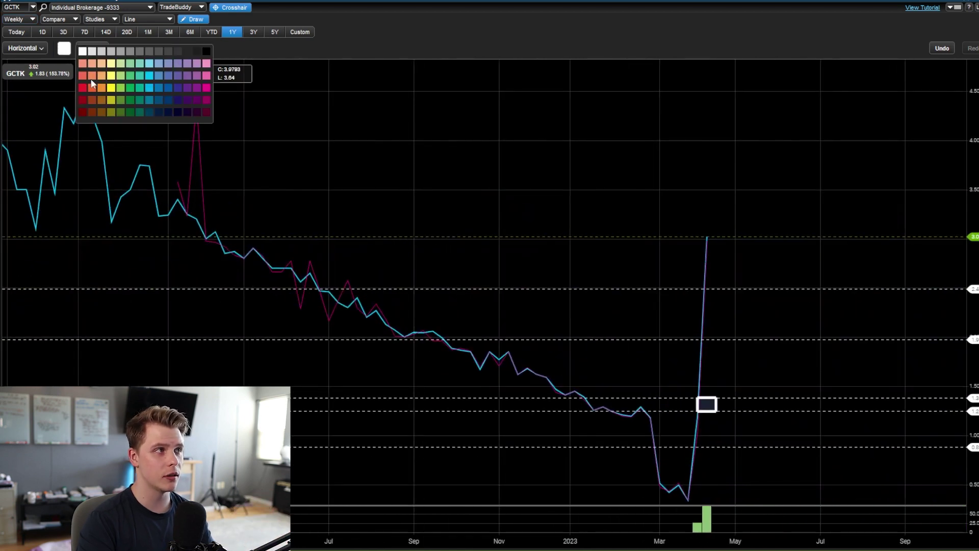
left_click(114, 88)
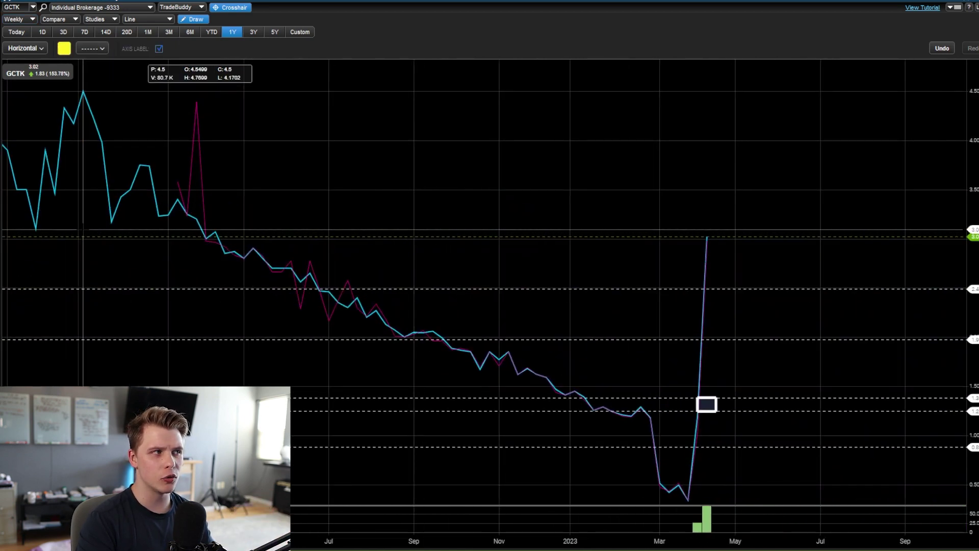
left_click(83, 231)
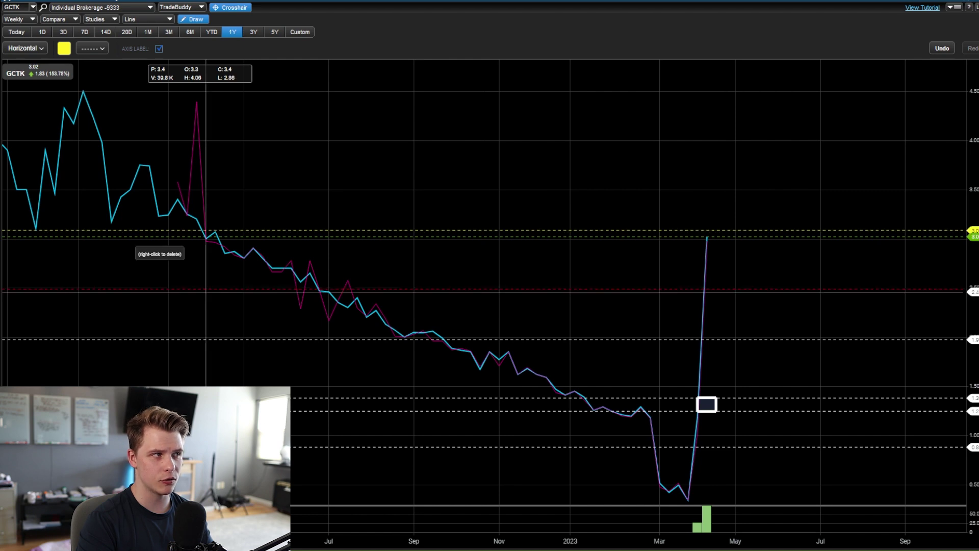
scroll(402, 335, "down", 3)
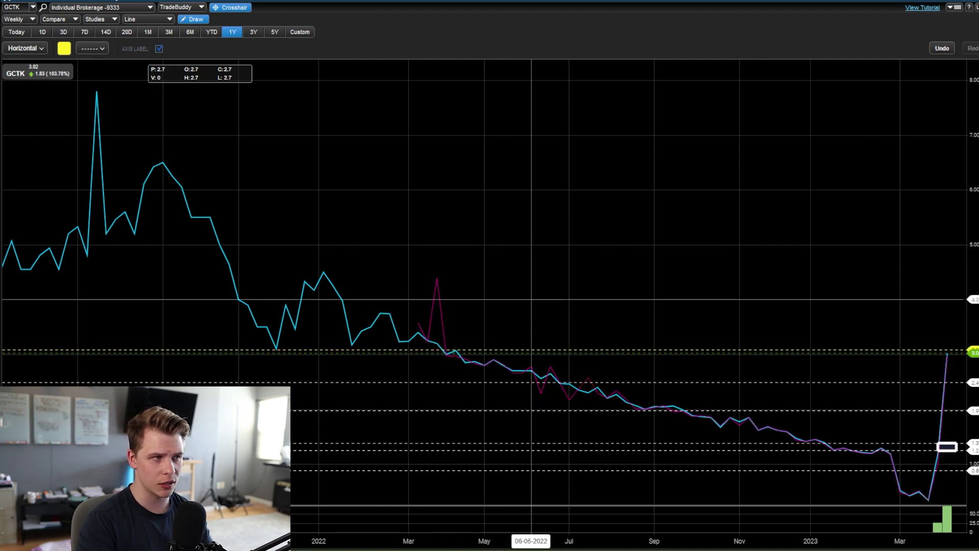
left_click_drag(455, 352, 178, 246)
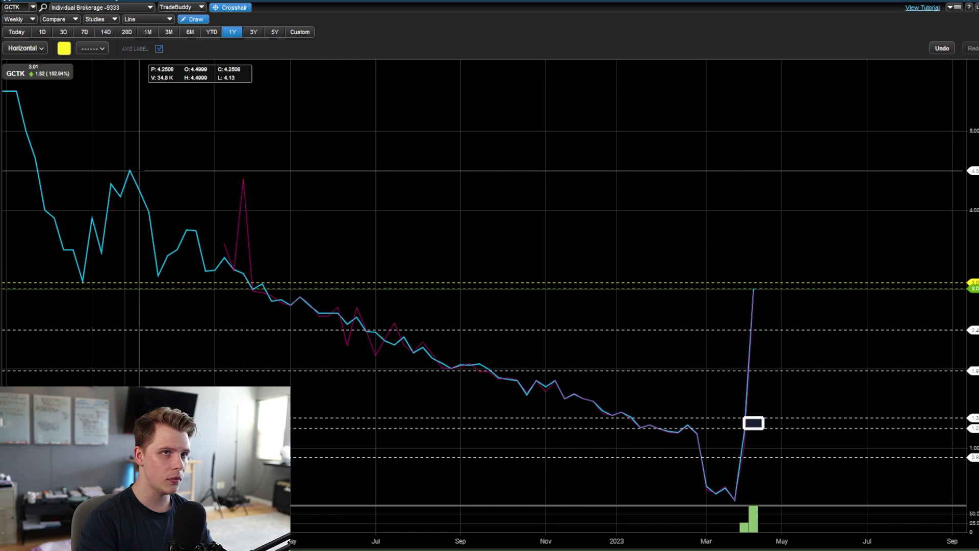
left_click(139, 170)
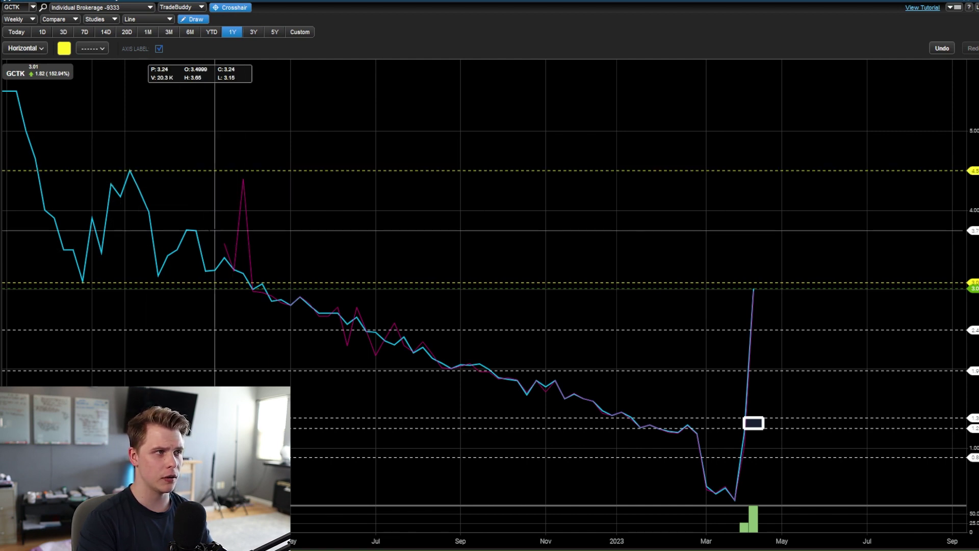
left_click(205, 230)
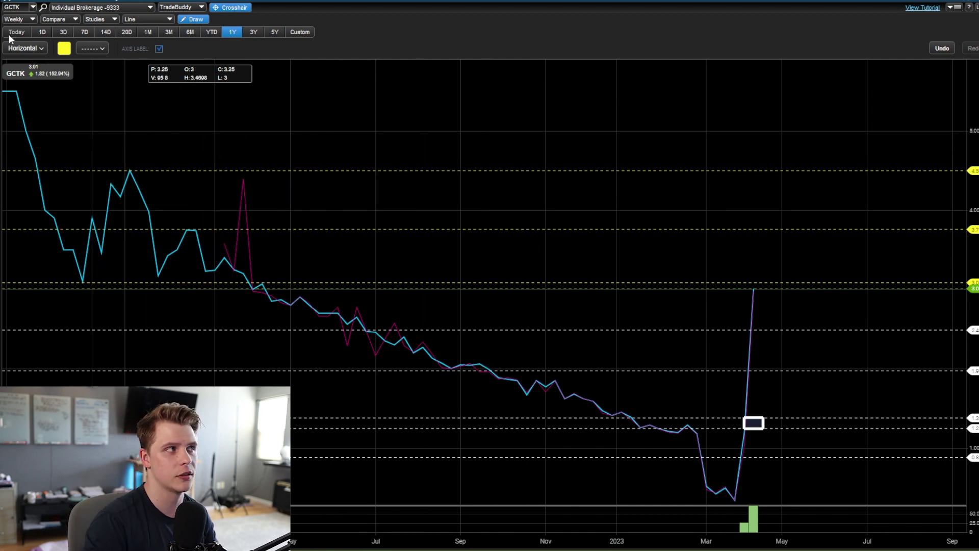
left_click(42, 31)
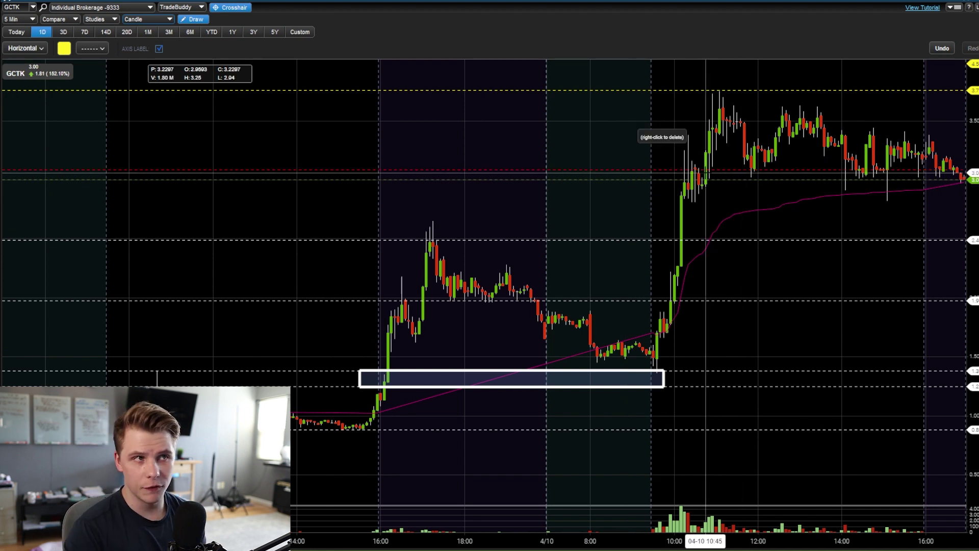
Place a yellow horizontal level at 3.0 on the intraday GCTK chart.
left_click(688, 169)
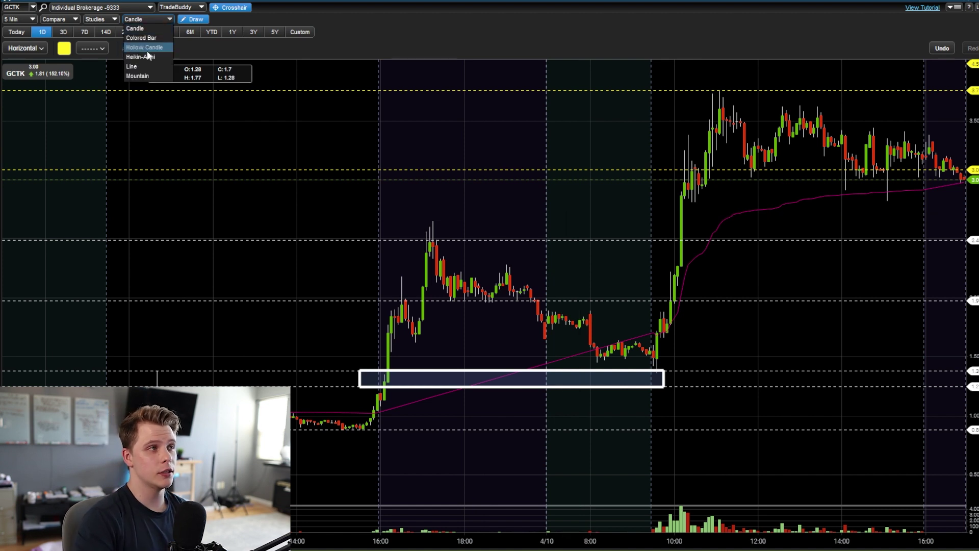
left_click(20, 48)
Switch to solid freehand Doodle strokes and delete the extra circle on the right.
left_click(24, 165)
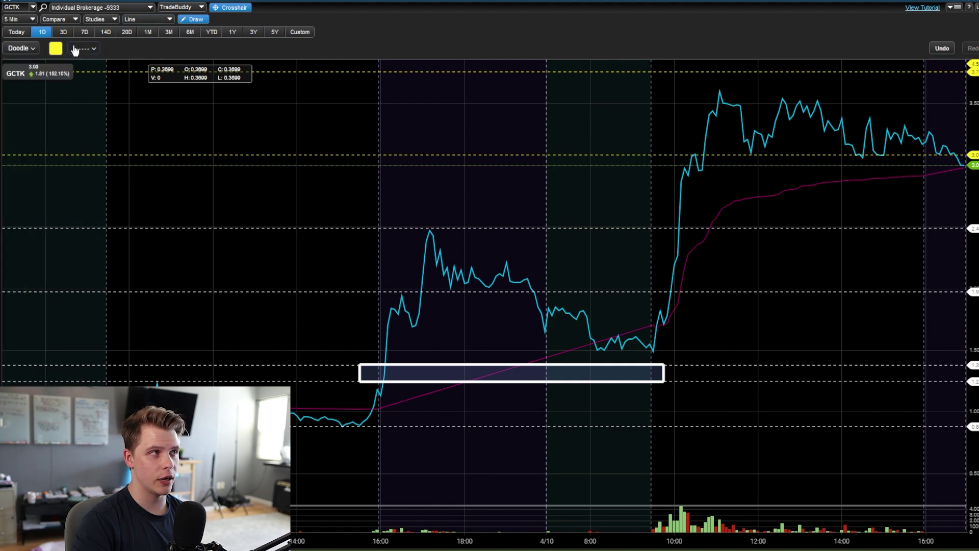
left_click(82, 48)
left_click(84, 87)
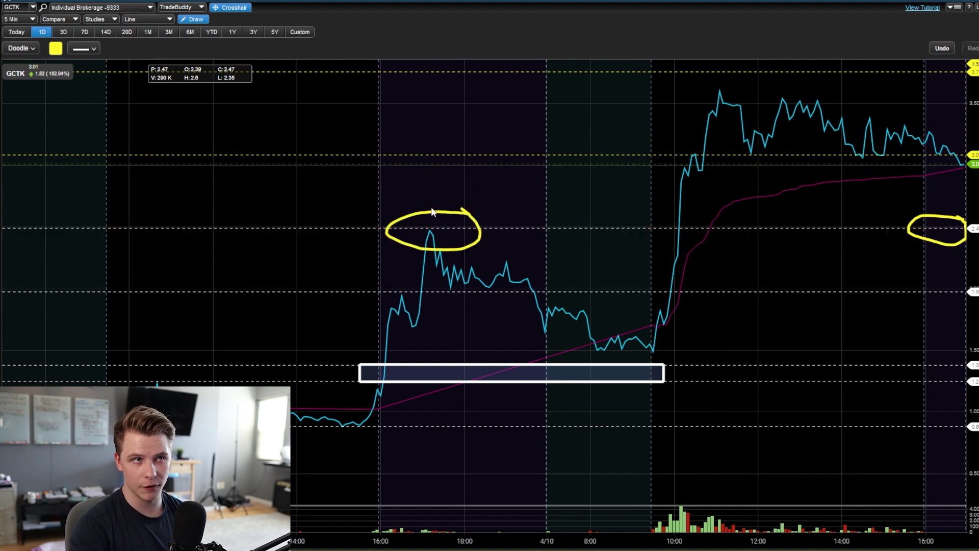
right_click(953, 245)
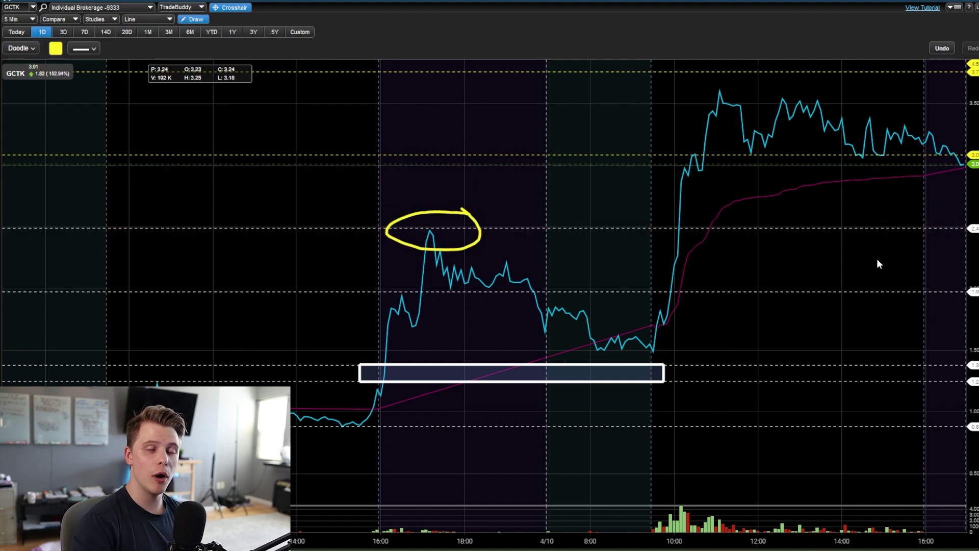
scroll(633, 306, "up", 2)
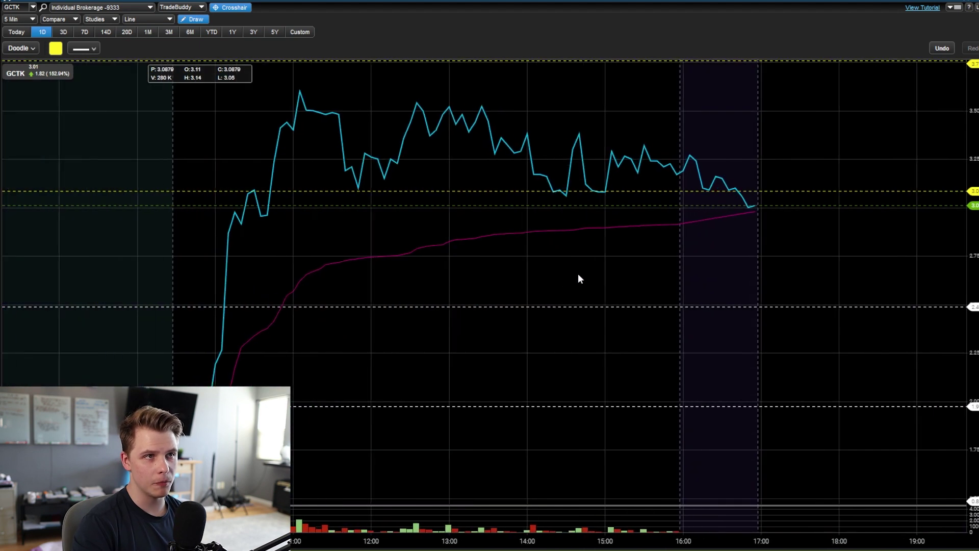
scroll(534, 289, "down", 3)
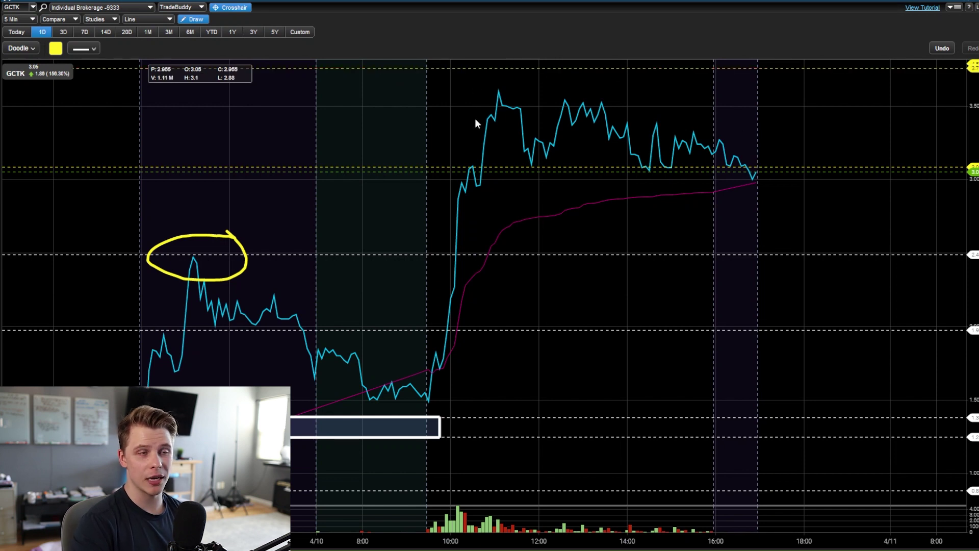
scroll(491, 169, "down", 3)
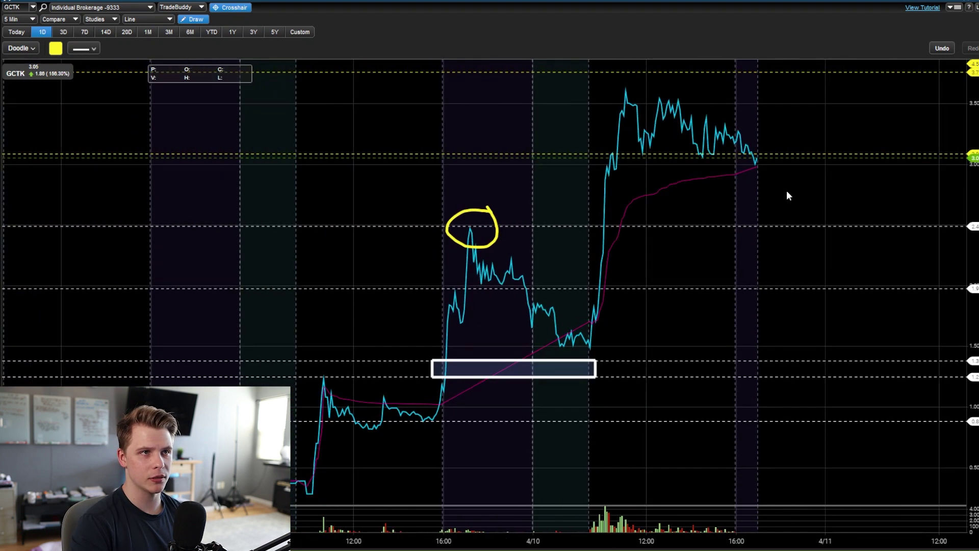
Sketch a projected yellow dip-and-bounce path after the last price and delete the stray arrow.
mouse_move(678, 118)
left_mouse_down()
mouse_move(757, 161)
mouse_move(809, 225)
mouse_move(864, 190)
left_mouse_up()
mouse_move(933, 334)
left_mouse_down()
mouse_move(832, 246)
mouse_move(877, 246)
left_mouse_up()
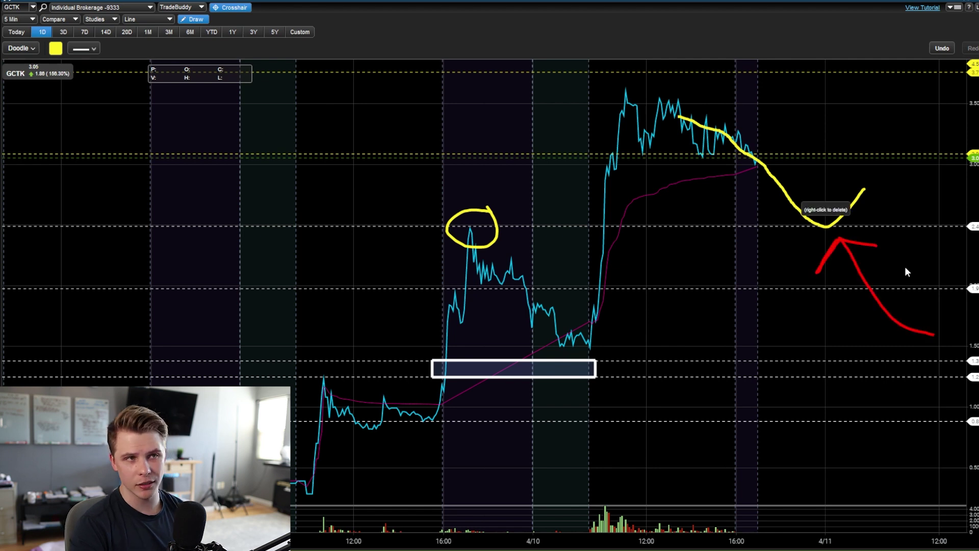
right_click(847, 272)
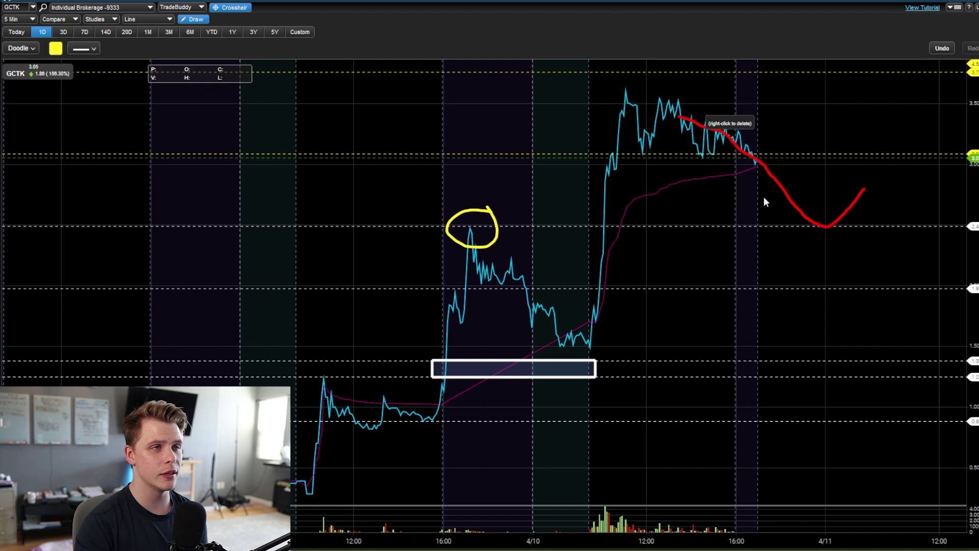
left_click(148, 20)
Circle the newer high in yellow, delete the projected curve, and go back to a line chart.
left_click(145, 66)
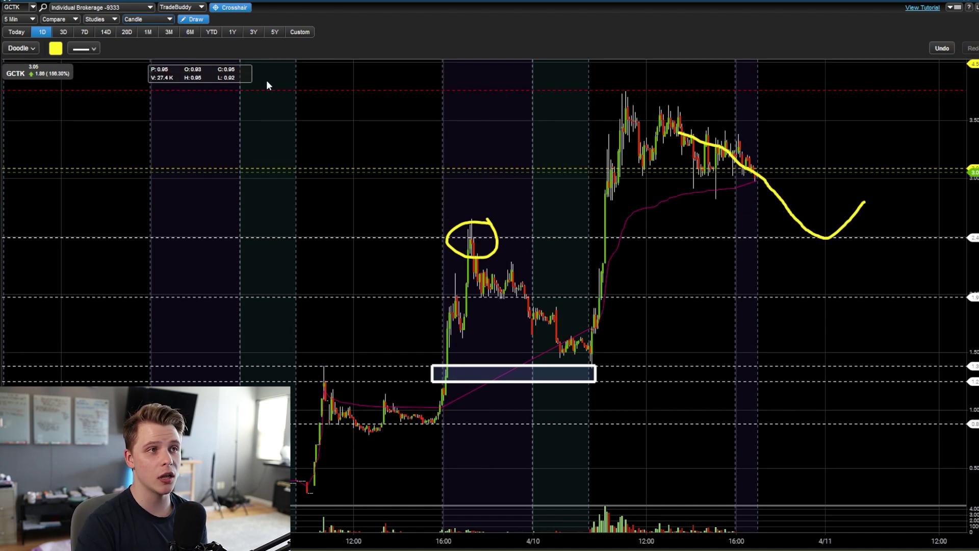
scroll(718, 201, "up", 4)
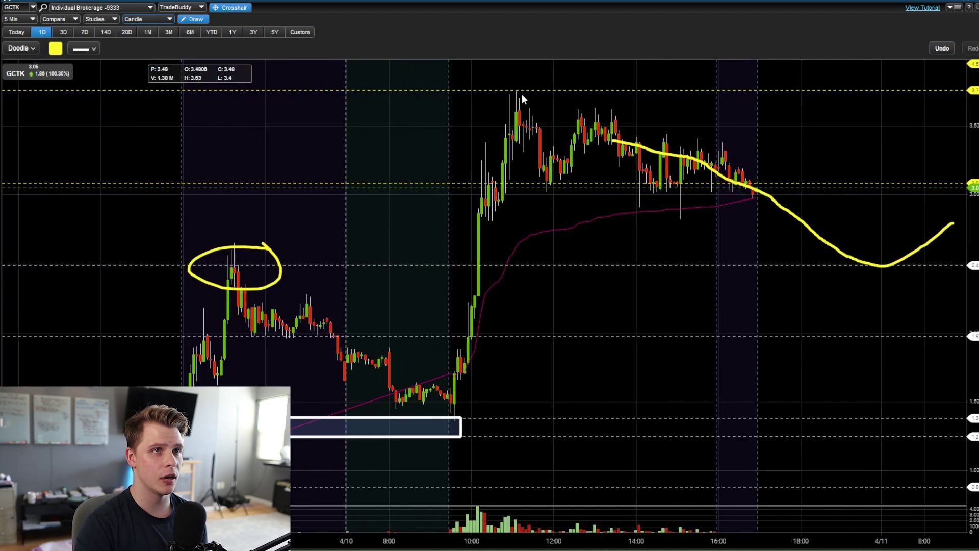
mouse_move(523, 80)
left_mouse_down()
mouse_move(557, 99)
mouse_move(509, 68)
left_mouse_up()
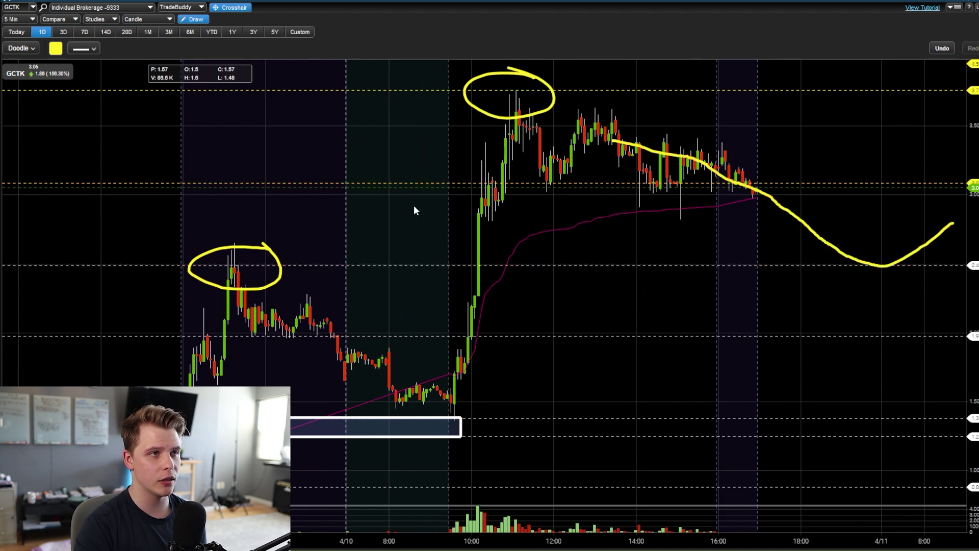
left_click(549, 184)
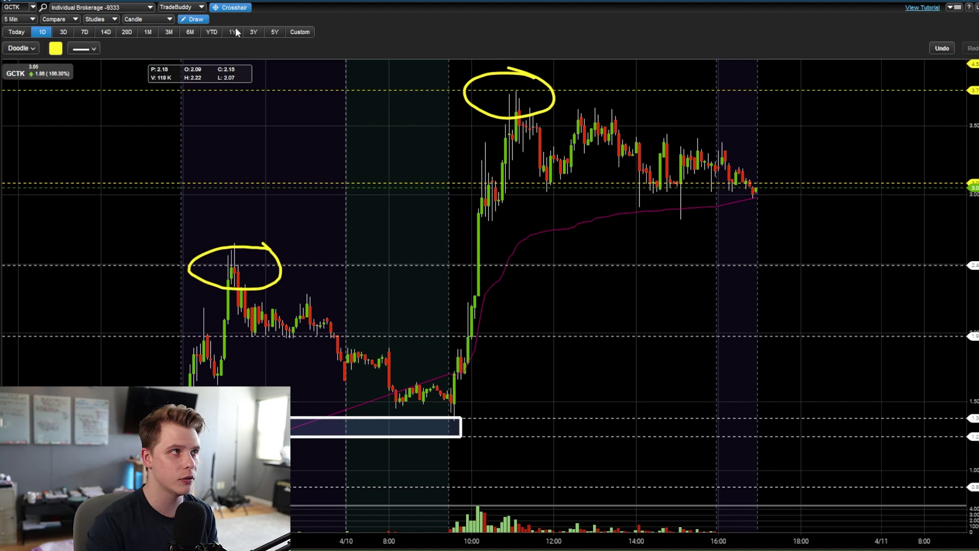
left_click(151, 66)
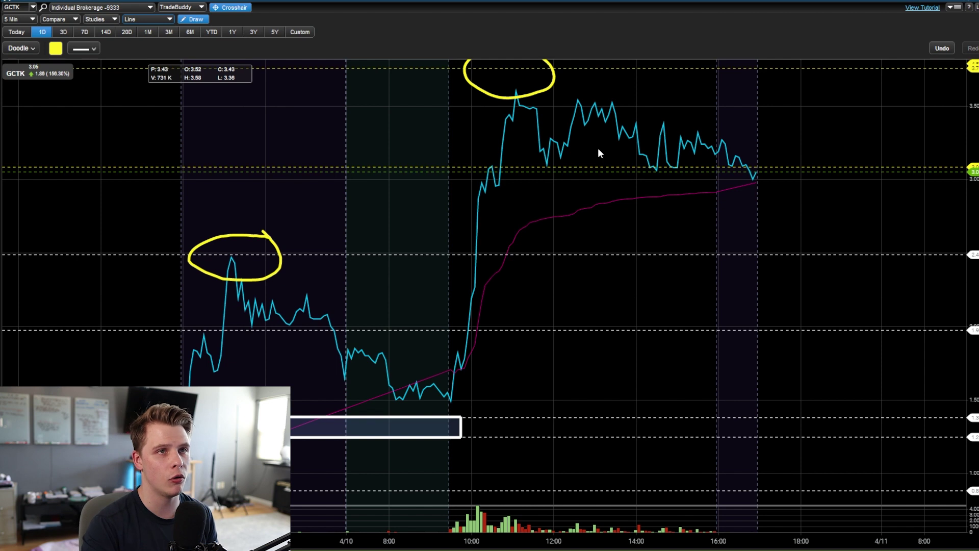
Ring both retests near 3.0 and trace the latest dip and bounce in yellow.
mouse_move(571, 156)
left_mouse_down()
mouse_move(503, 162)
mouse_move(503, 190)
mouse_move(596, 177)
mouse_move(573, 161)
left_mouse_up()
mouse_move(709, 159)
left_mouse_down()
mouse_move(651, 160)
mouse_move(650, 181)
mouse_move(709, 168)
left_mouse_up()
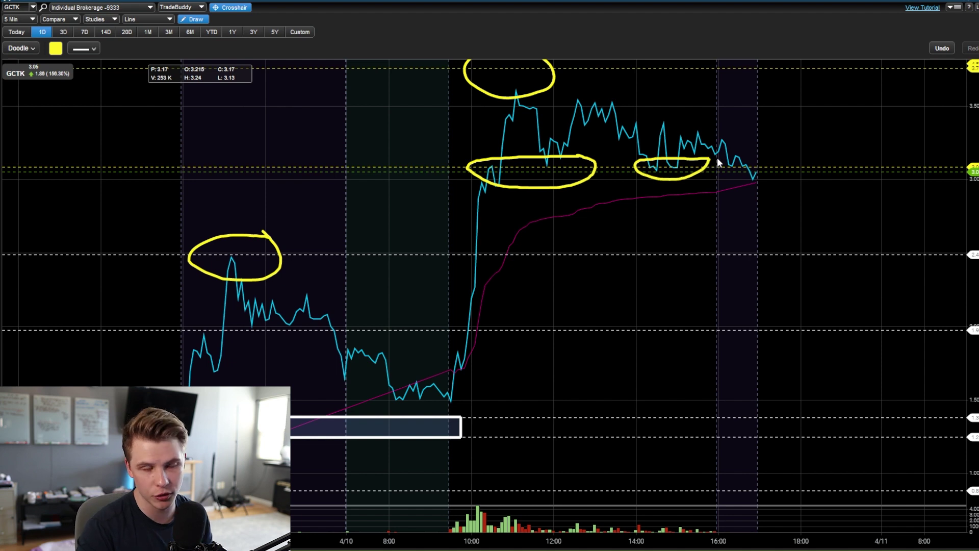
scroll(749, 175, "down", 2)
scroll(752, 179, "down", 2)
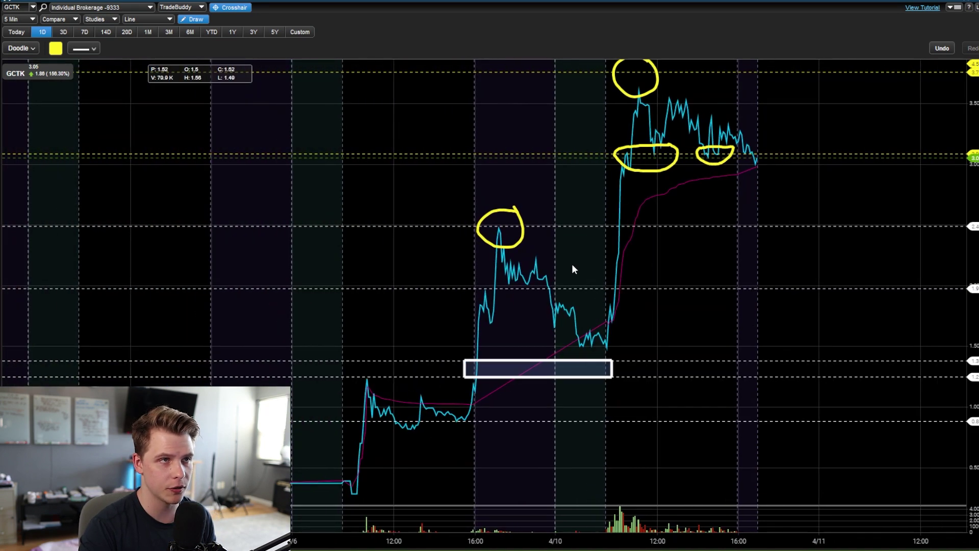
scroll(572, 251, "up", 5)
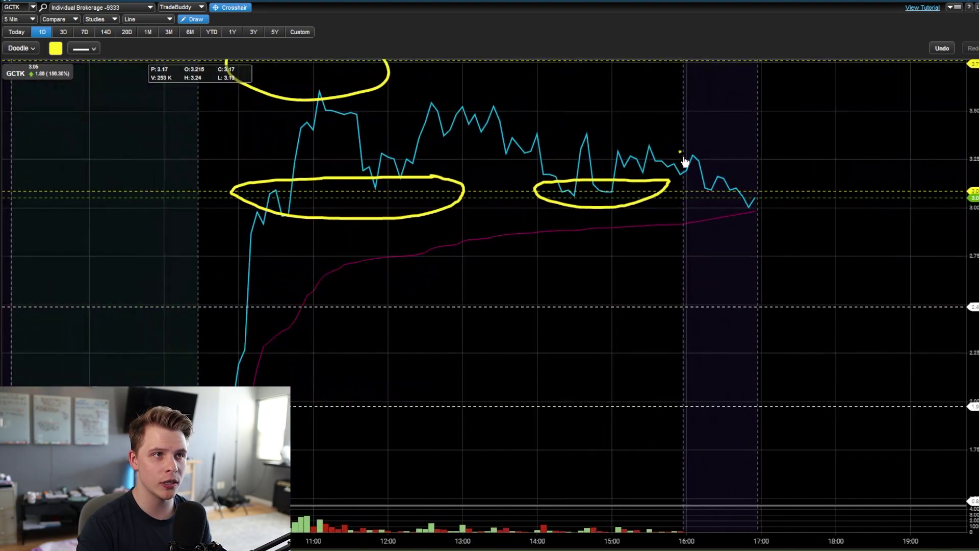
mouse_move(680, 151)
left_mouse_down()
mouse_move(706, 190)
mouse_move(731, 185)
mouse_move(756, 209)
mouse_move(793, 192)
mouse_move(822, 197)
left_mouse_up()
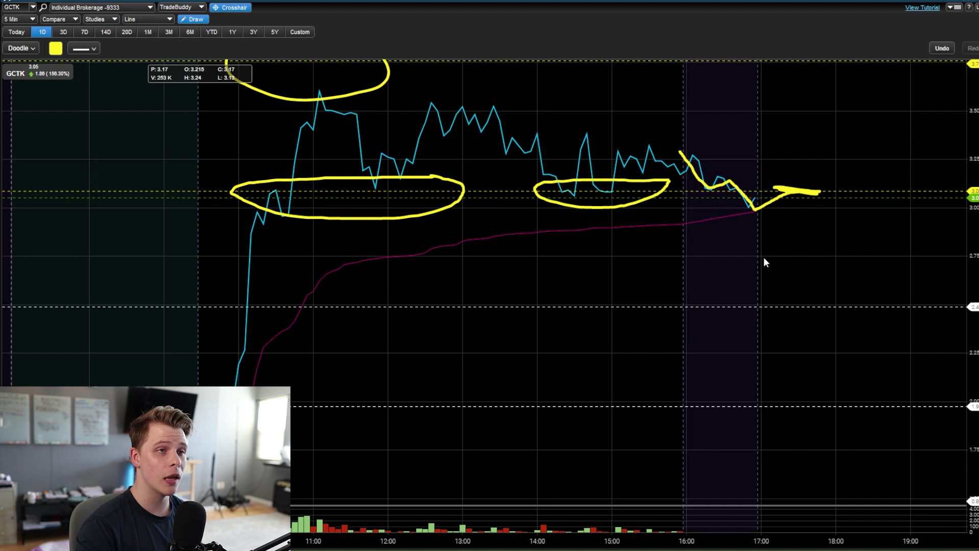
scroll(758, 234, "down", 2)
scroll(743, 285, "down", 2)
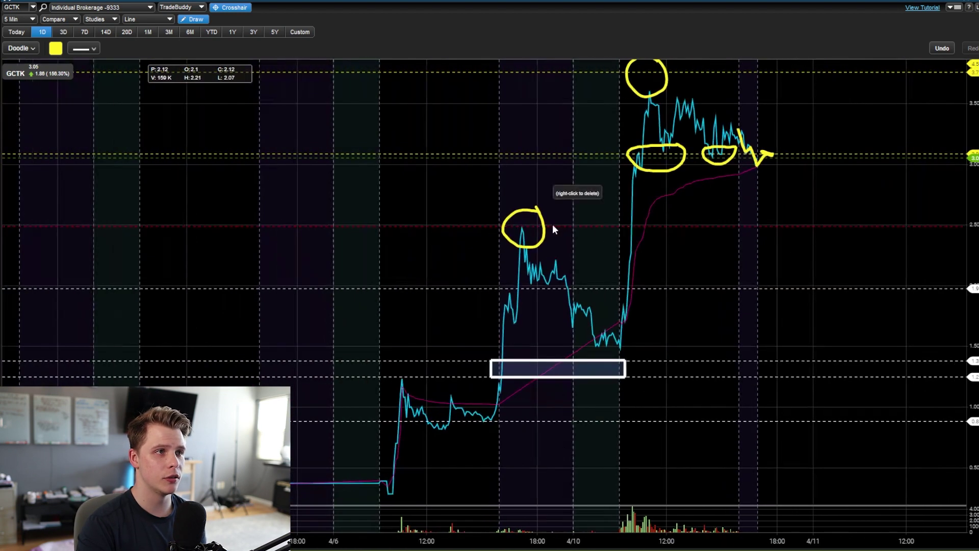
Delete the old yellow doodles: the new oval, the top-high circle and the zigzag.
mouse_move(853, 216)
left_mouse_down()
mouse_move(793, 215)
mouse_move(756, 248)
mouse_move(883, 236)
mouse_move(849, 213)
left_mouse_up()
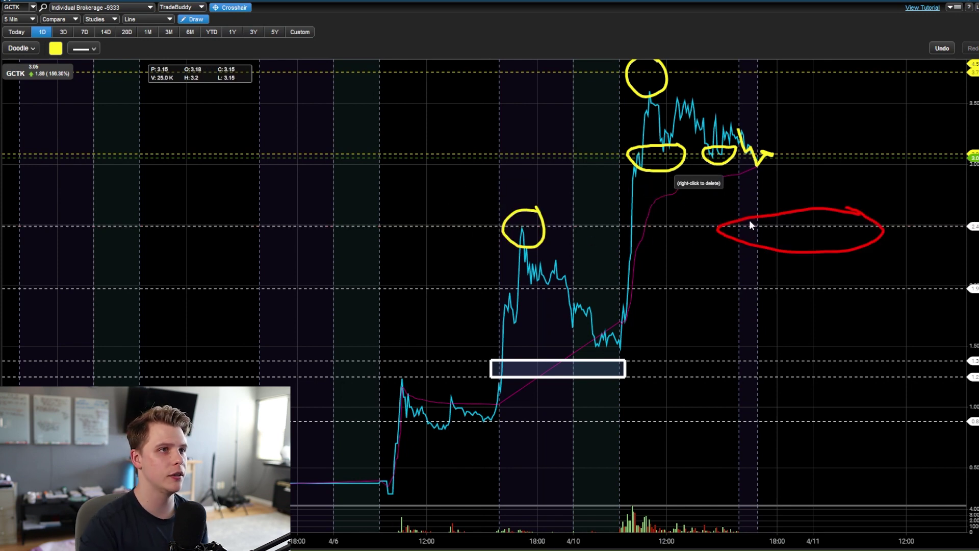
right_click(718, 160)
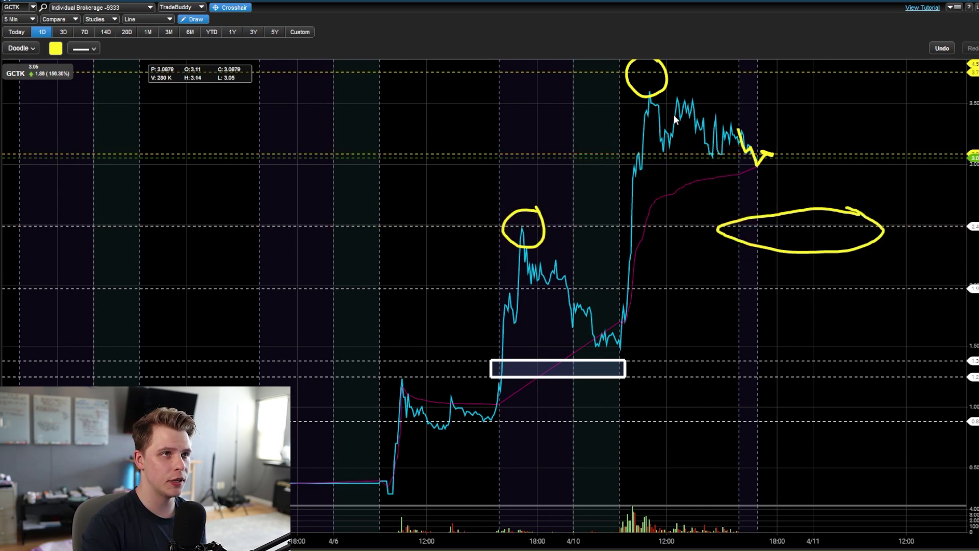
right_click(663, 97)
right_click(743, 138)
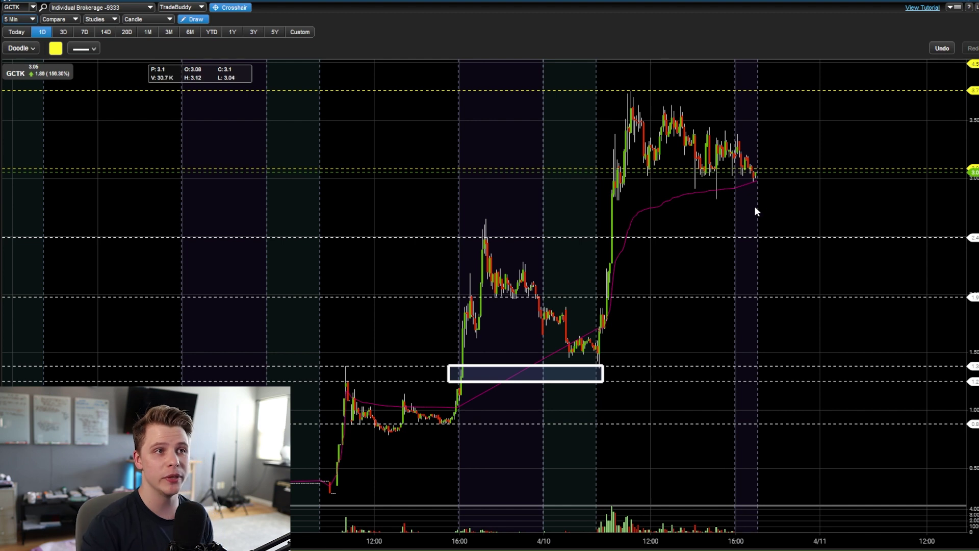
Doodle a pullback, circle the earlier high and ring the pullback area, then undo the right-side marks.
left_click_drag(753, 204, 771, 223)
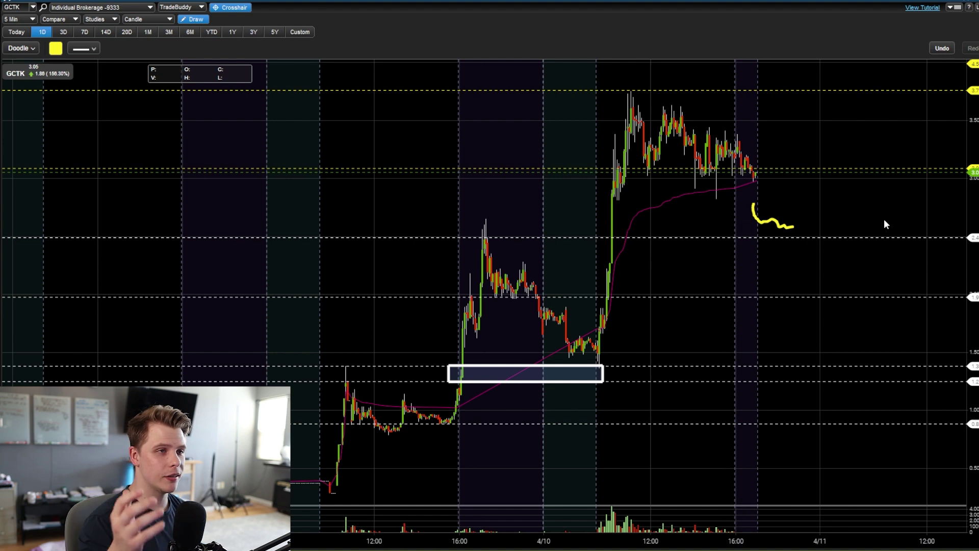
mouse_move(507, 226)
left_mouse_down()
mouse_move(454, 219)
mouse_move(497, 256)
mouse_move(503, 228)
left_mouse_up()
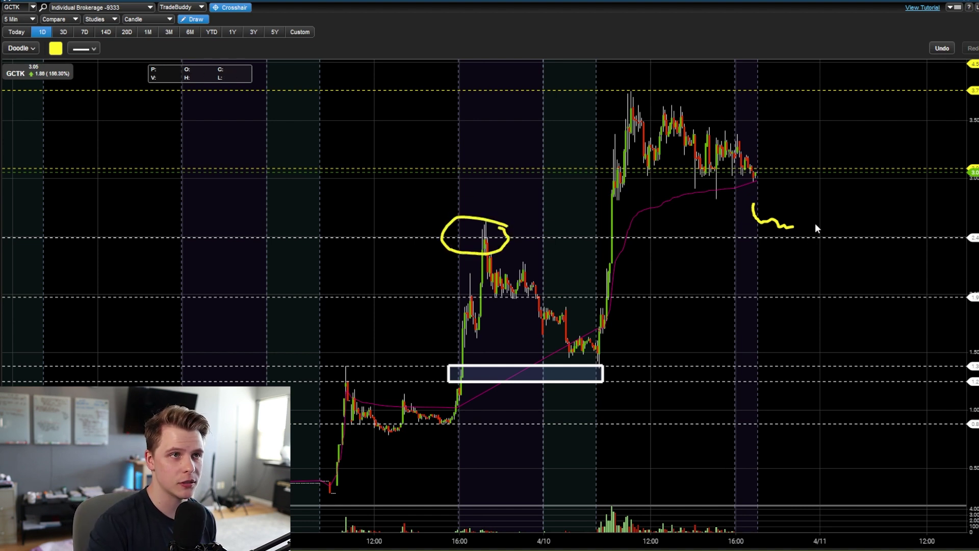
mouse_move(816, 225)
left_mouse_down()
mouse_move(765, 236)
mouse_move(828, 228)
left_mouse_up()
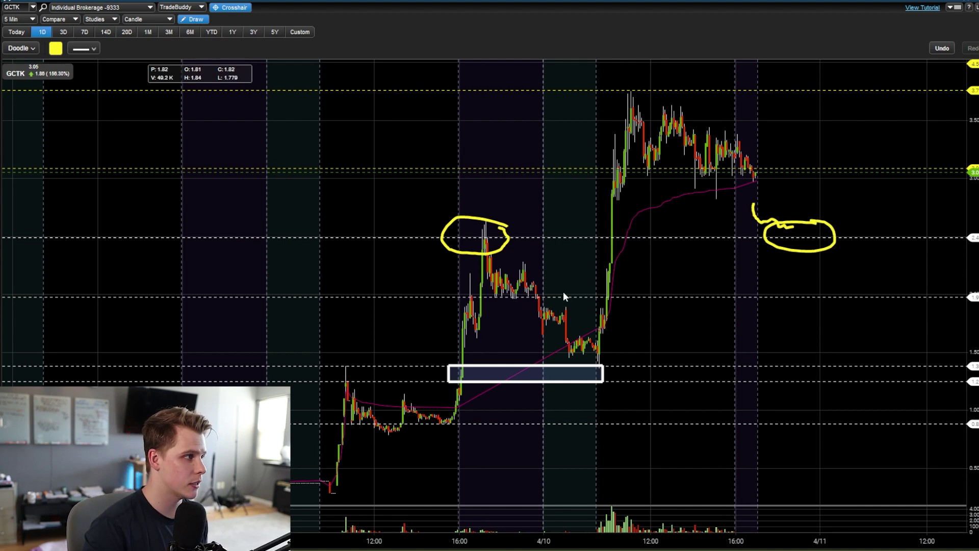
key("ctrl+z")
key("ctrl+z")
Delete the circle around the earlier high and turn drawing mode off.
right_click(478, 258)
left_click(192, 19)
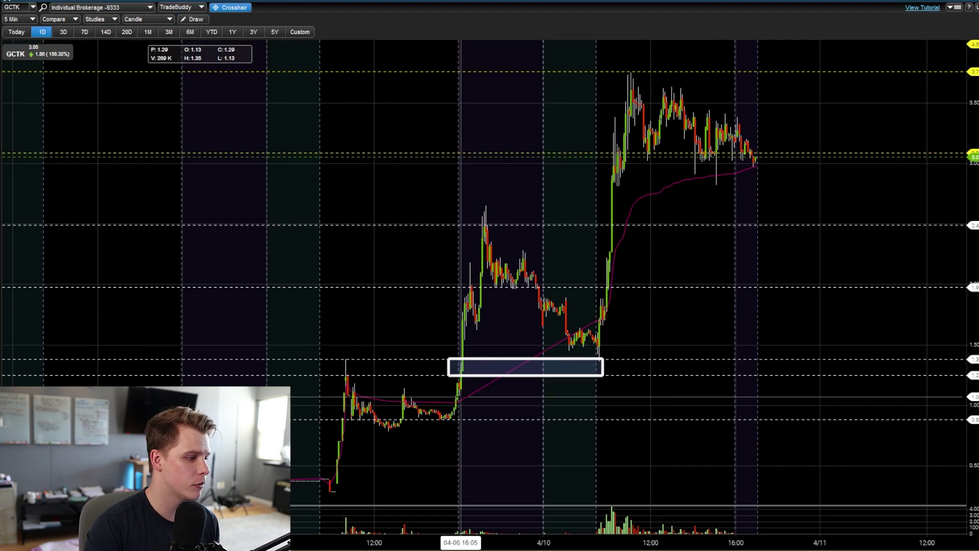